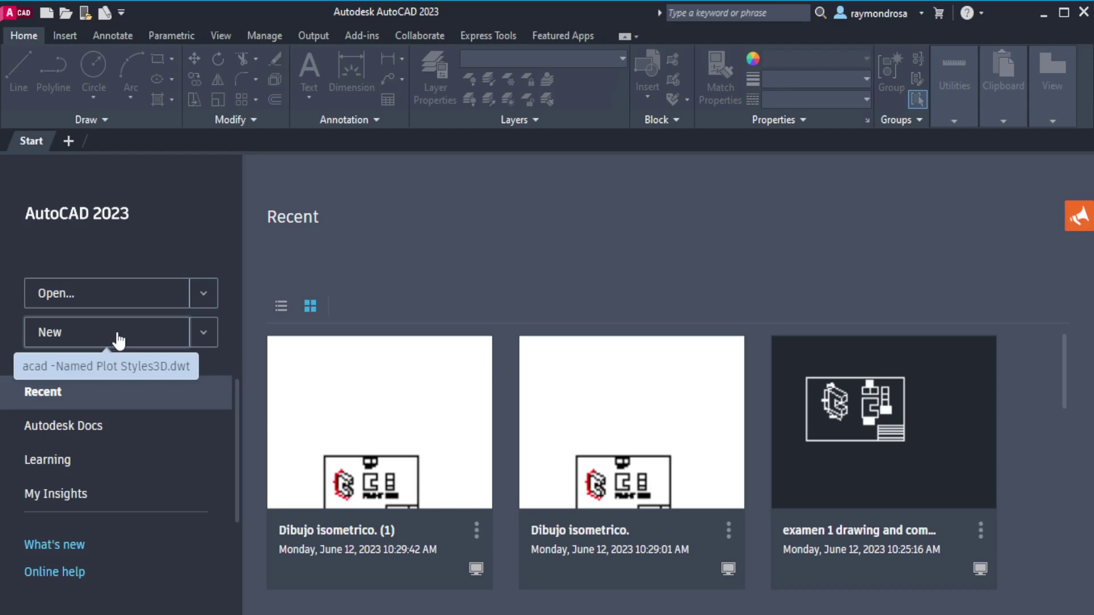
# Step: Create Drawing6 from the acad -Named Plot Styles3D.dwt template in the Start page's New list
pyautogui.click(204, 337)
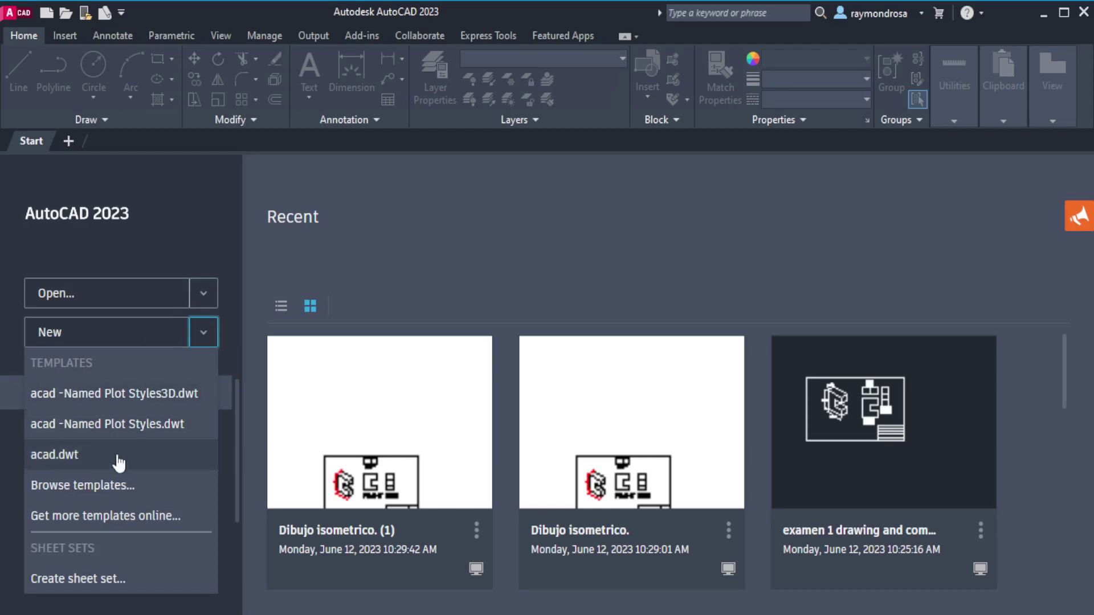
pyautogui.click(204, 337)
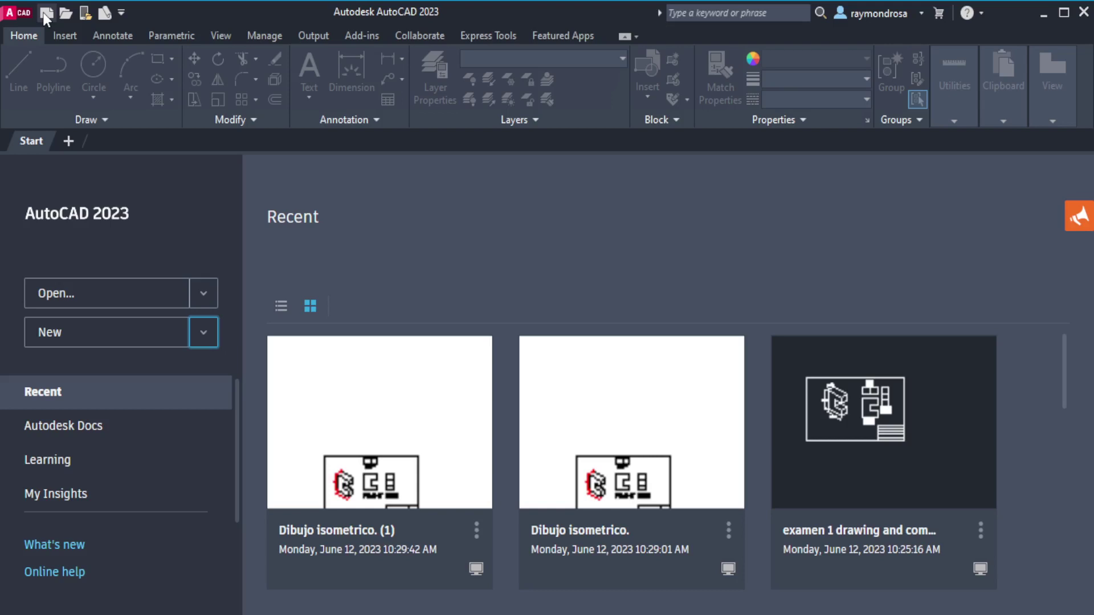
pyautogui.click(198, 345)
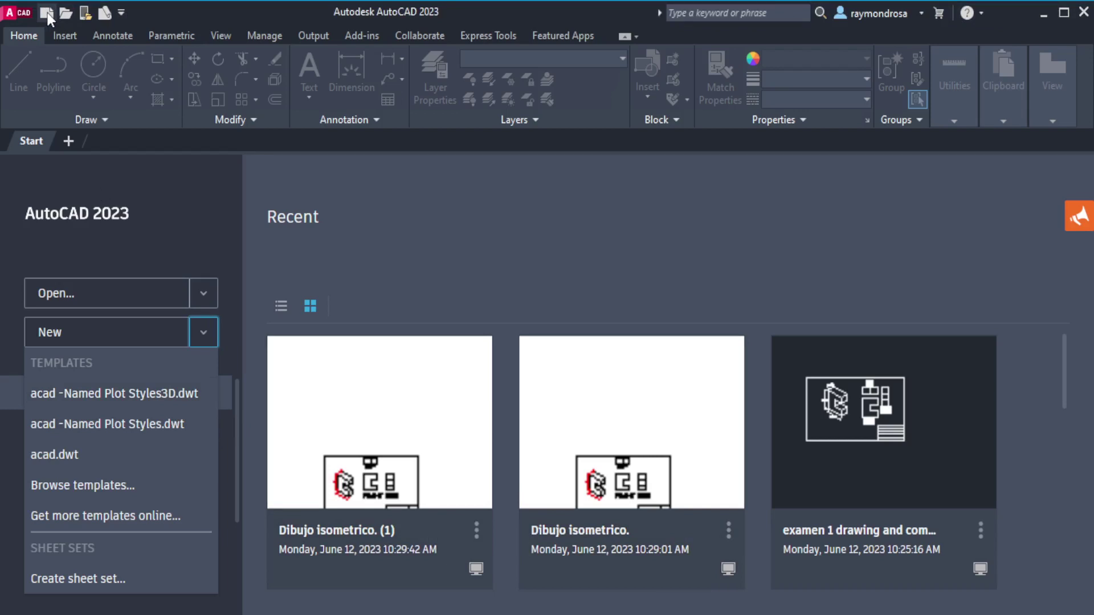
pyautogui.click(110, 399)
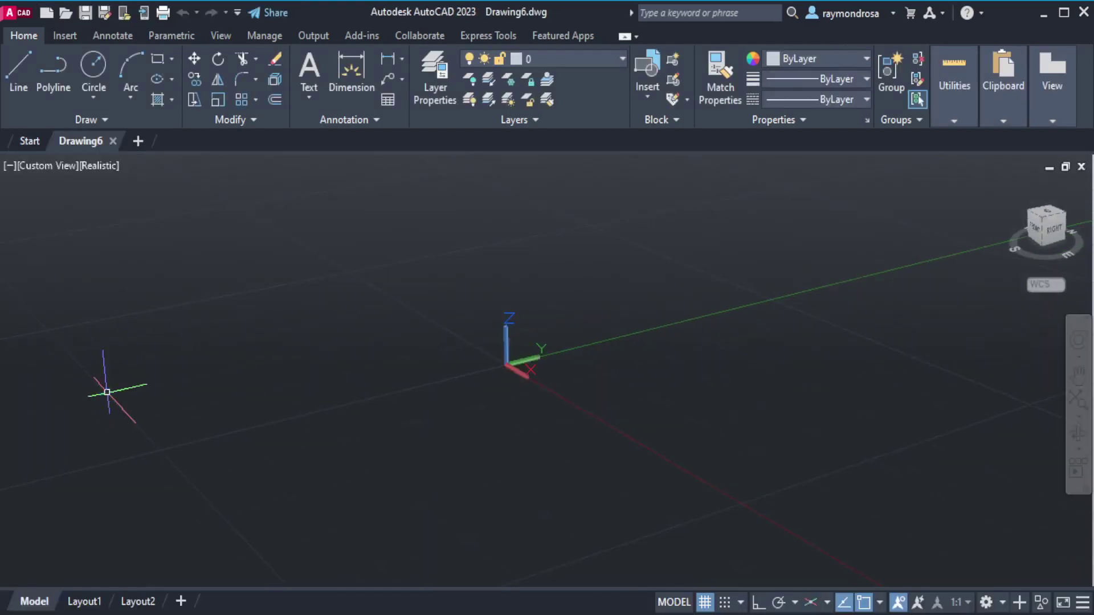
# Step: Pan the empty 3D view so the origin sits toward the lower left
pyautogui.click(1078, 376)
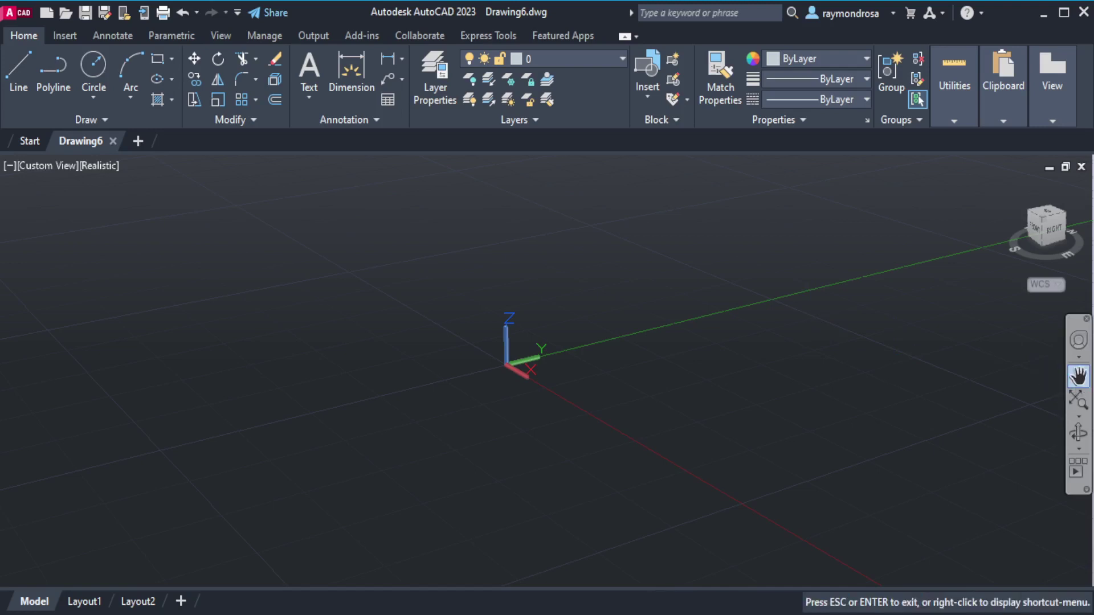
pyautogui.moveTo(792, 345)
pyautogui.mouseDown()
pyautogui.moveTo(388, 360)
pyautogui.moveTo(371, 373)
pyautogui.moveTo(376, 264)
pyautogui.moveTo(393, 459)
pyautogui.moveTo(661, 366)
pyautogui.moveTo(378, 357)
pyautogui.mouseUp()
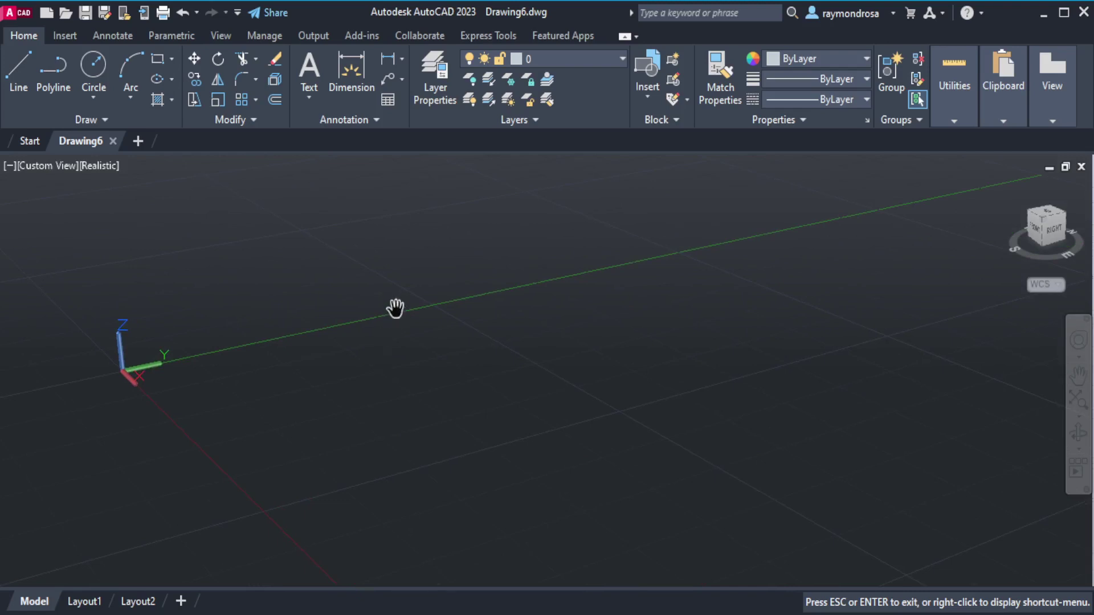
pyautogui.moveTo(395, 309); pyautogui.dragTo(377, 346)
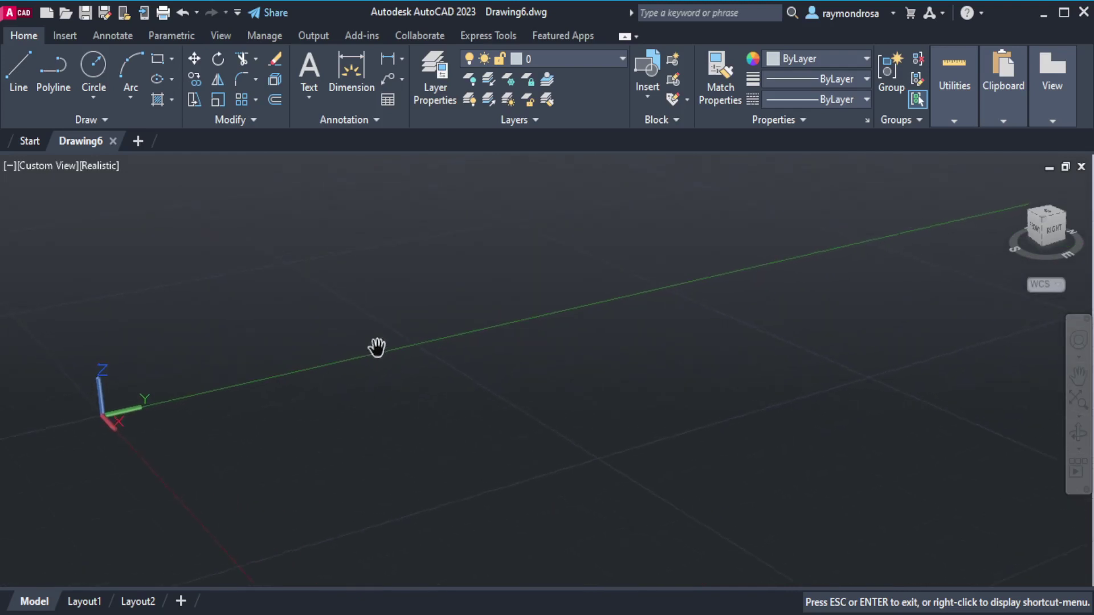
# Step: Draw the first two edges of the base outline with Ortho turned on
pyautogui.click(17, 74)
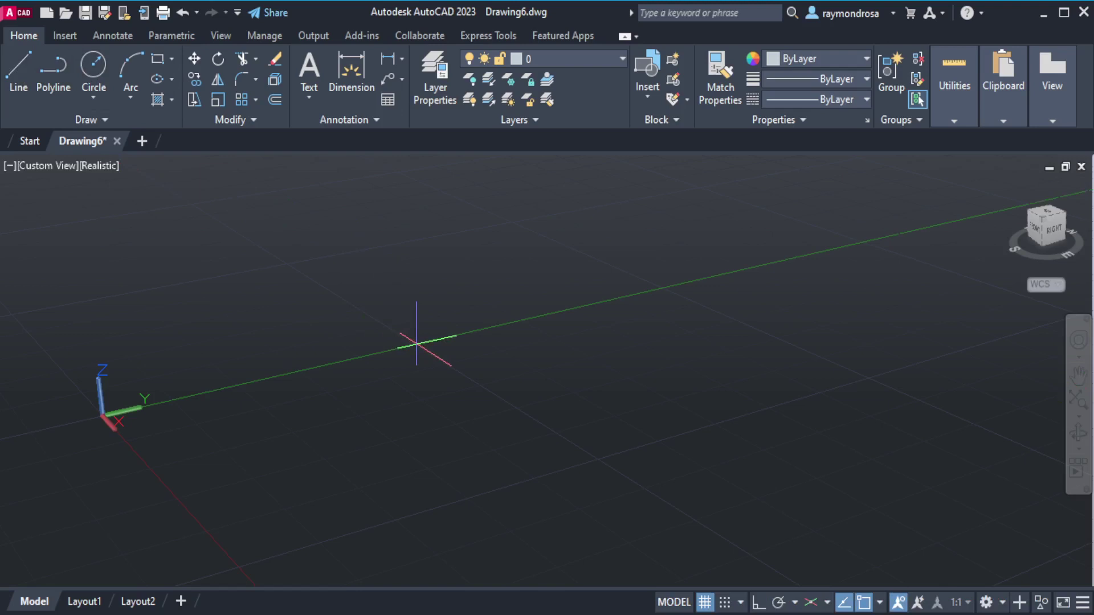
pyautogui.click(417, 343)
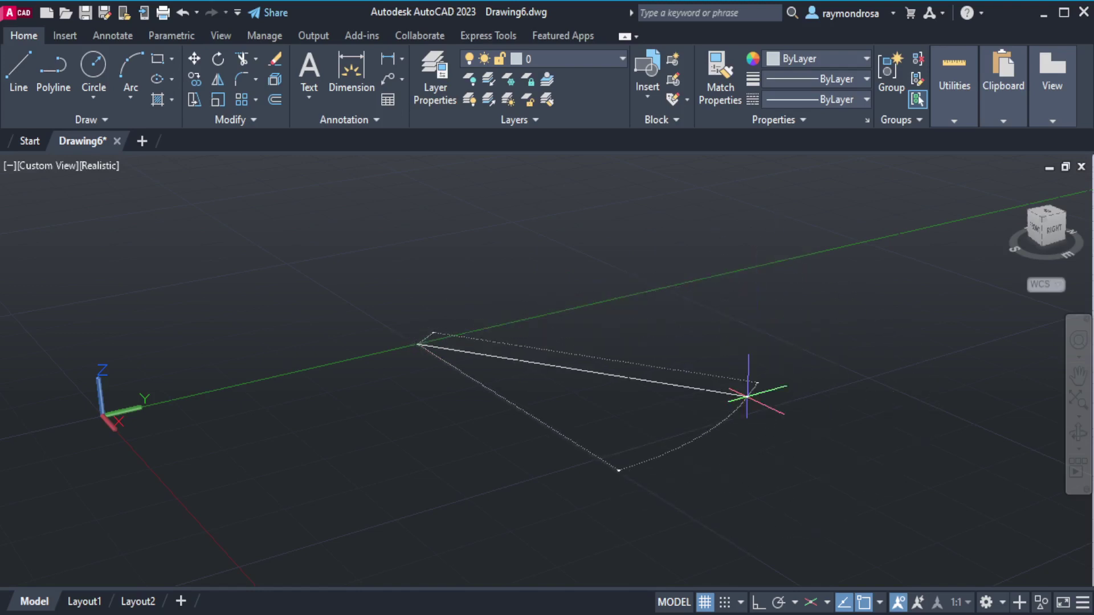
pyautogui.click(758, 604)
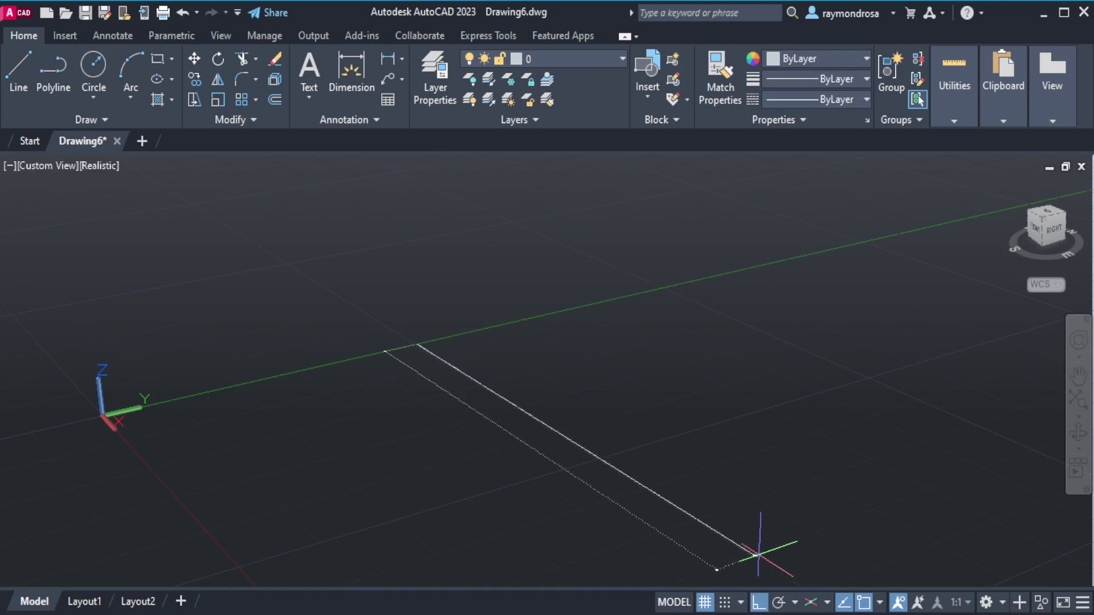
pyautogui.click(686, 357)
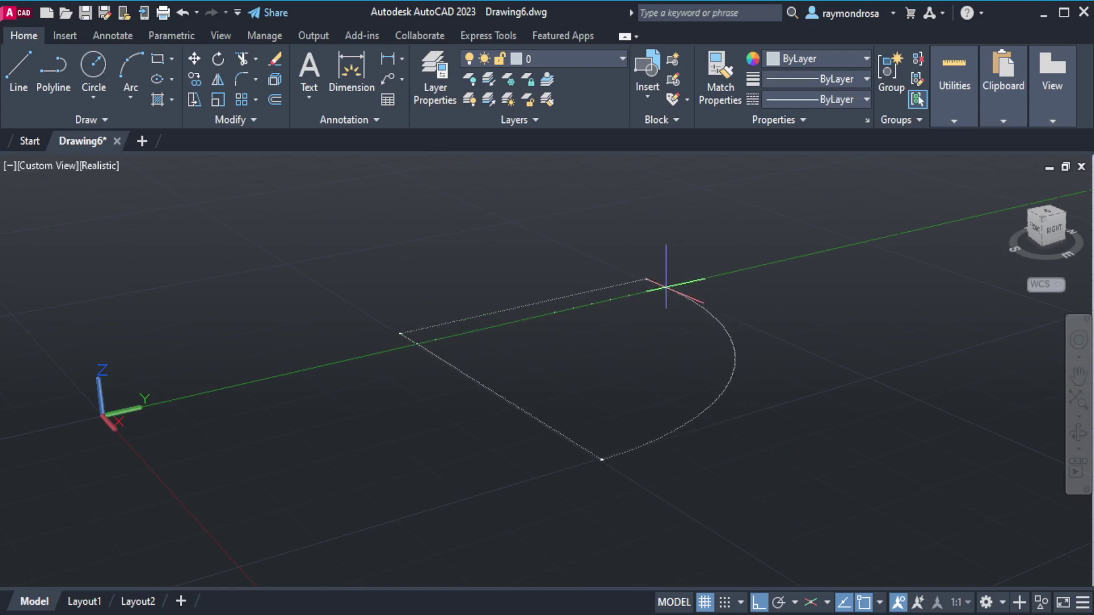
pyautogui.click(661, 287)
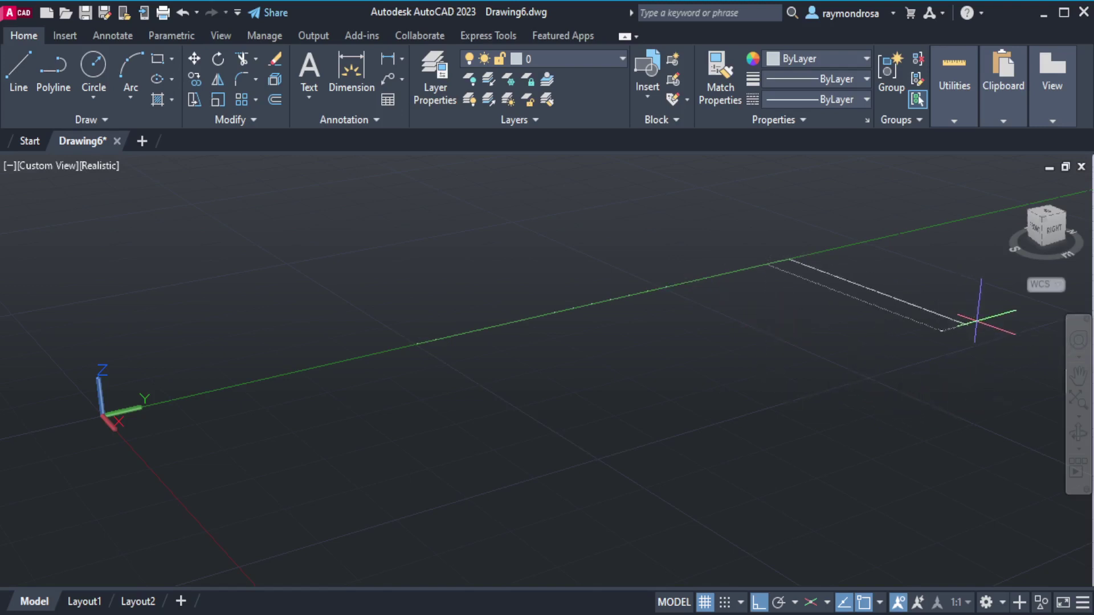
# Step: Draw the long edge and close the flat base rectangle on the ground plane
pyautogui.scroll(-2, 672, 262)
pyautogui.scroll(-2, 671, 252)
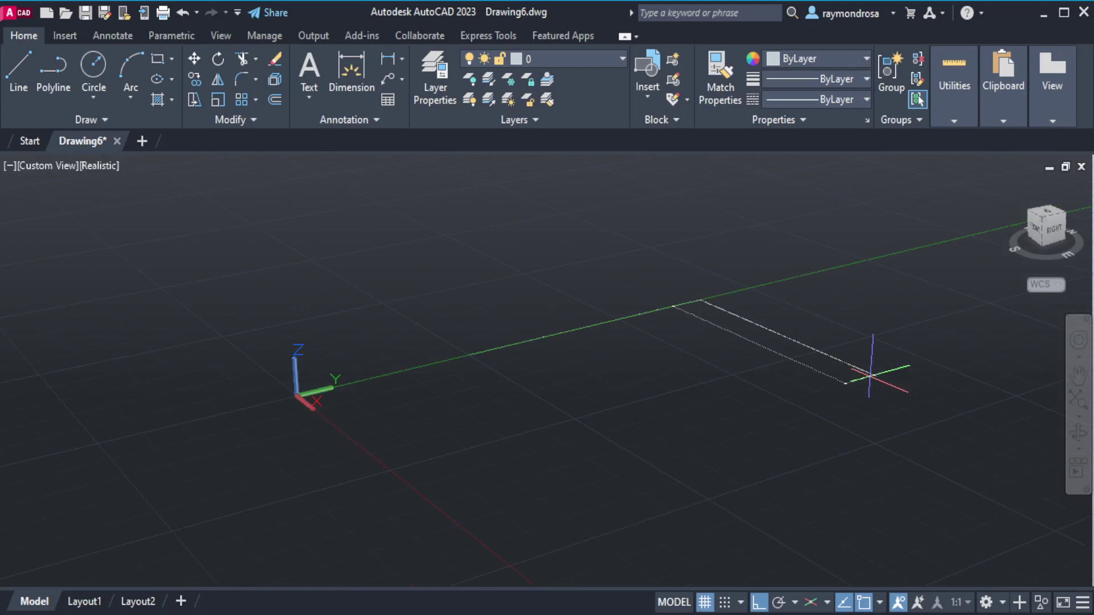
pyautogui.click(870, 376)
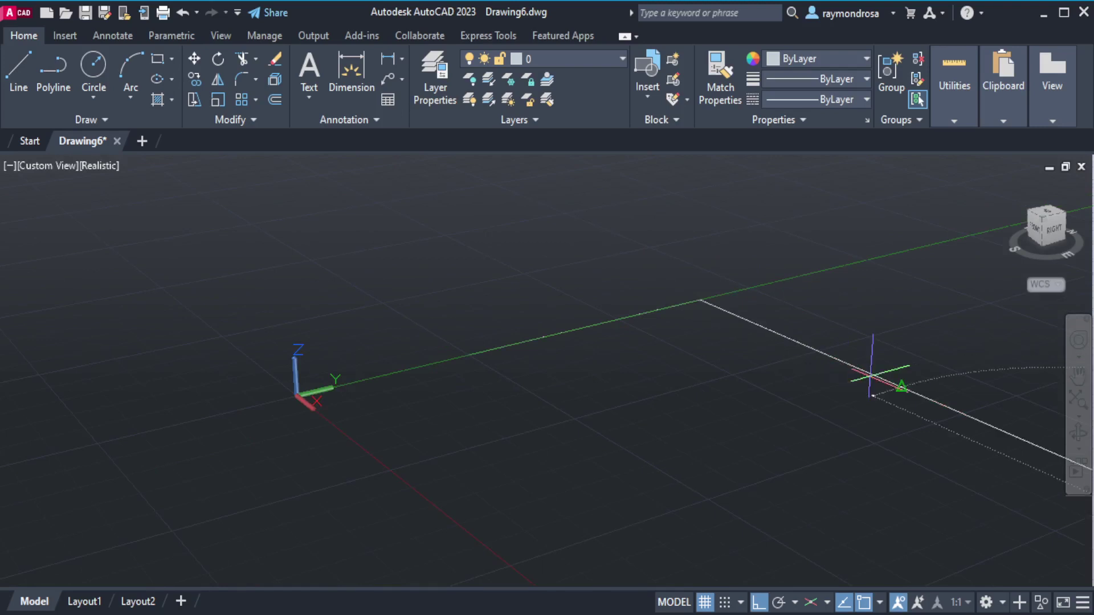
pyautogui.scroll(-3, 575, 319)
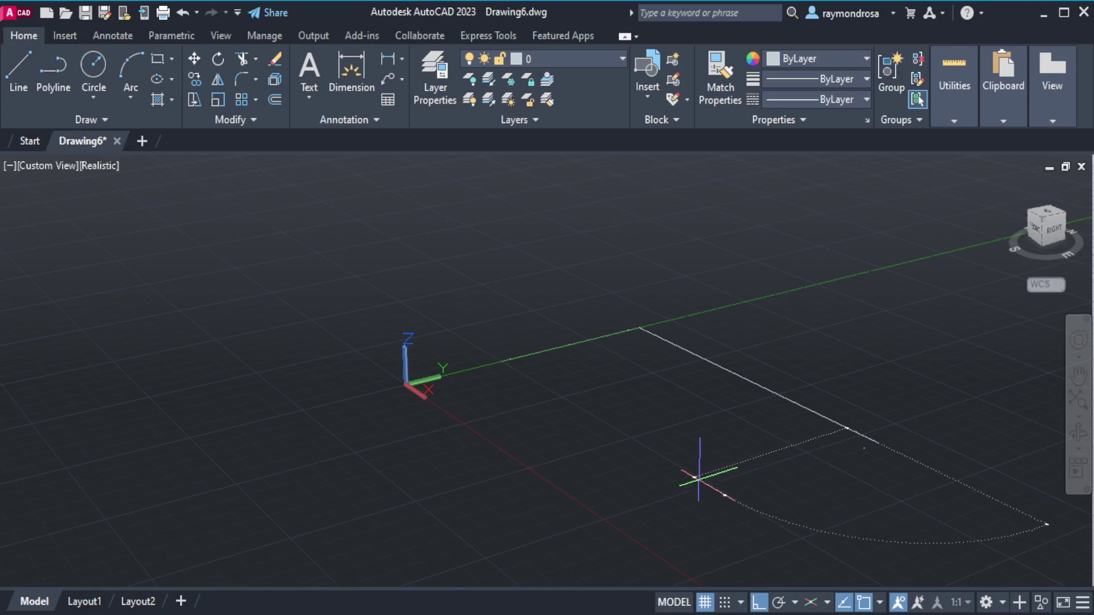
pyautogui.write('l')
pyautogui.press('Return')
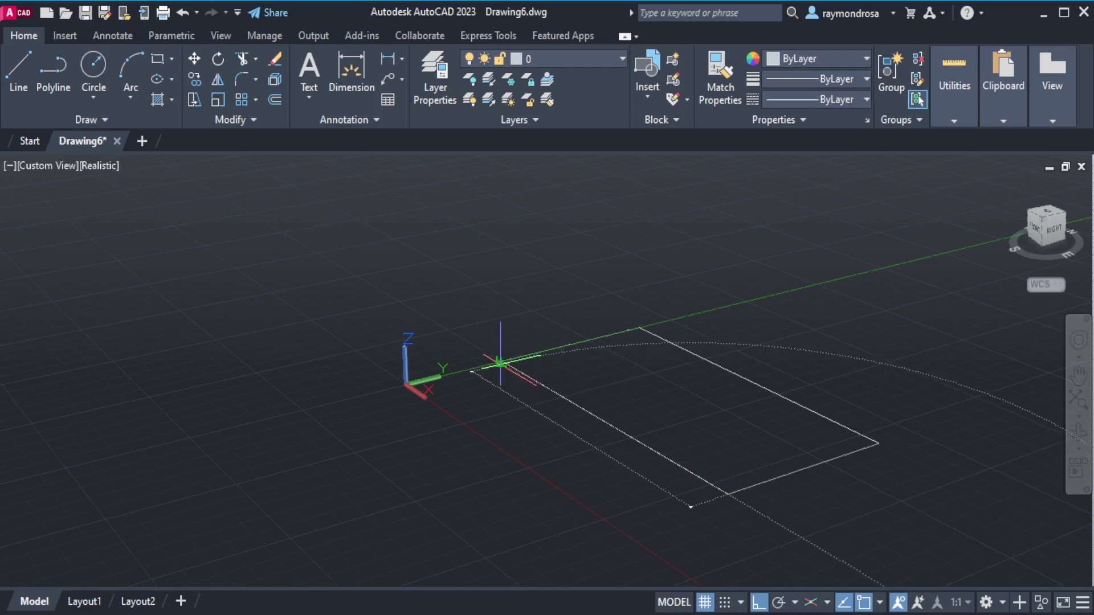
pyautogui.scroll(1, 500, 361)
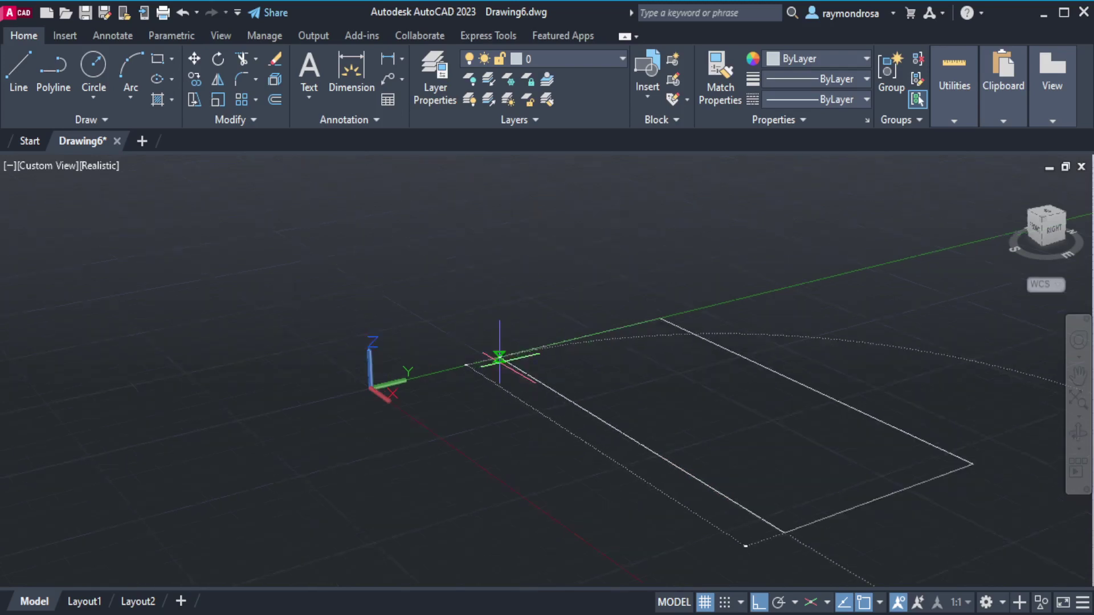
pyautogui.scroll(2, 496, 364)
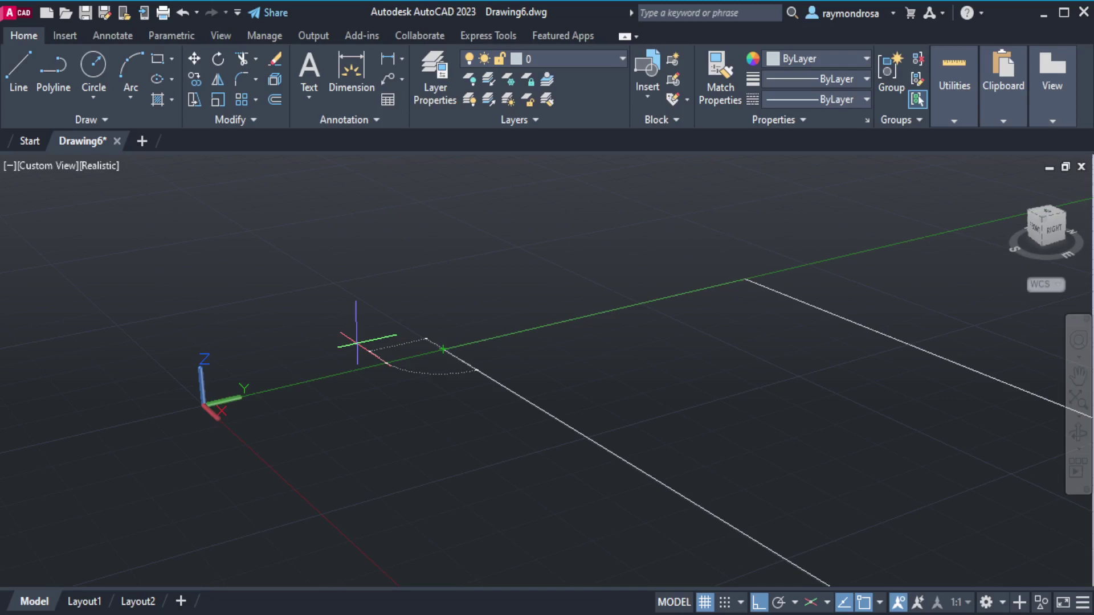
pyautogui.scroll(-4, 356, 348)
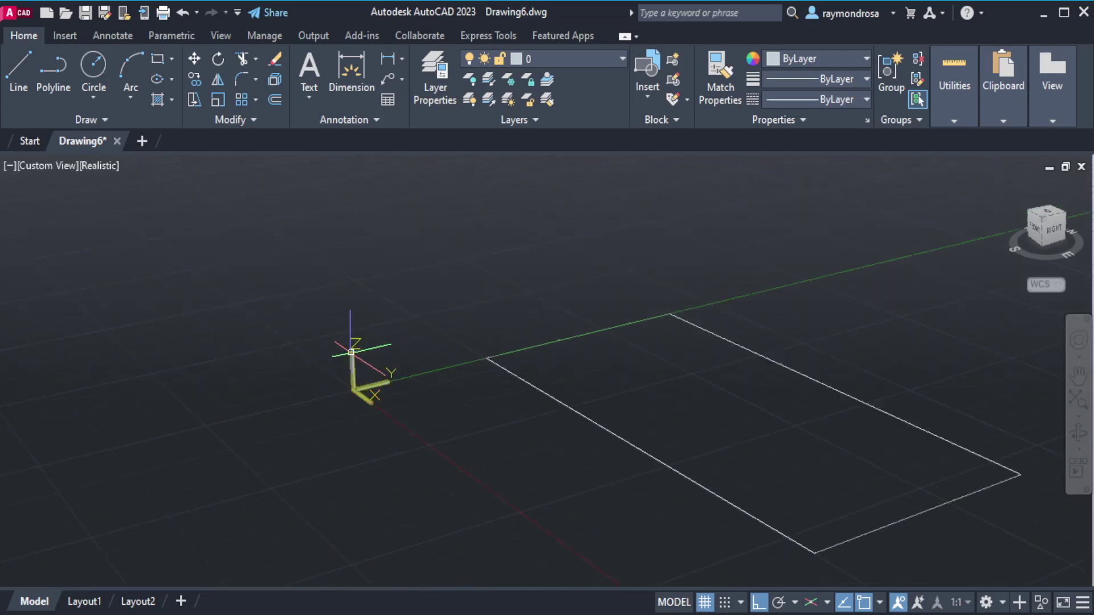
pyautogui.scroll(2, 826, 447)
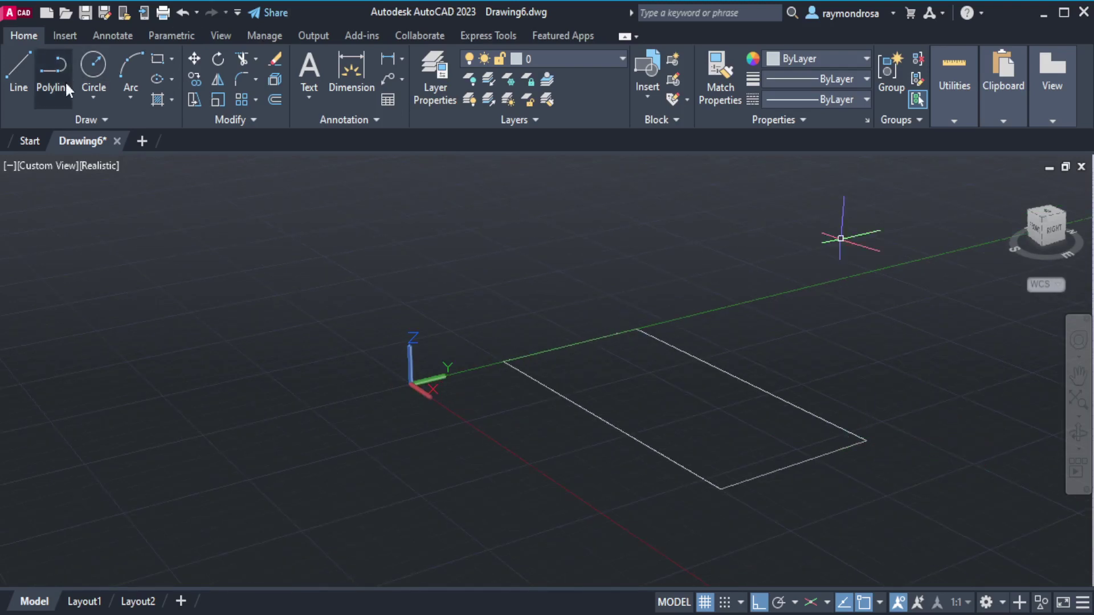
# Step: Draw a low upright face rising from the back corner, across, and down to the other corner
pyautogui.click(15, 80)
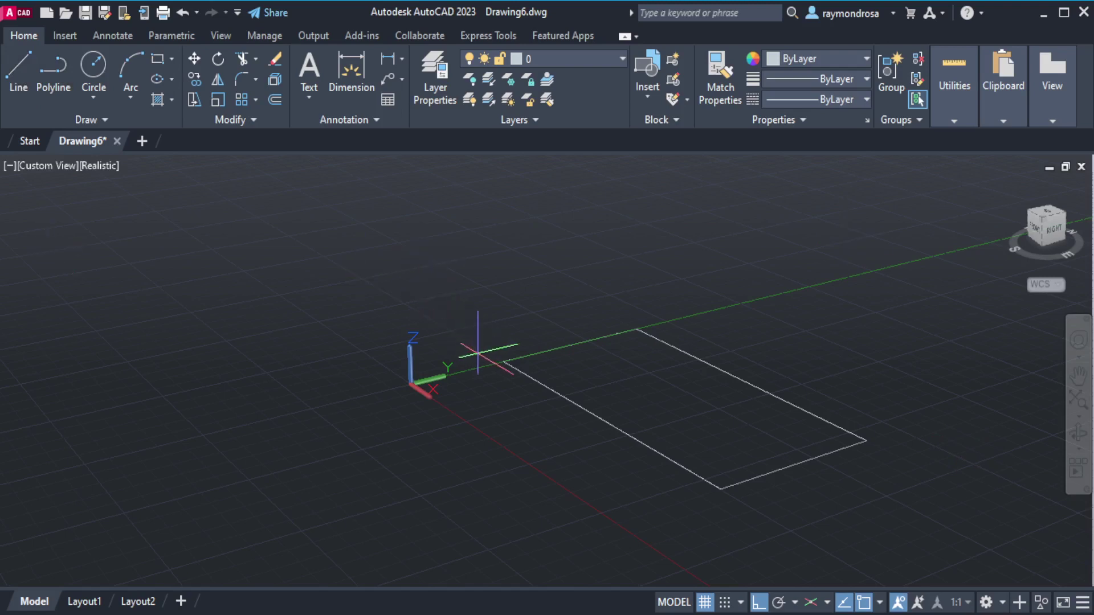
pyautogui.click(504, 362)
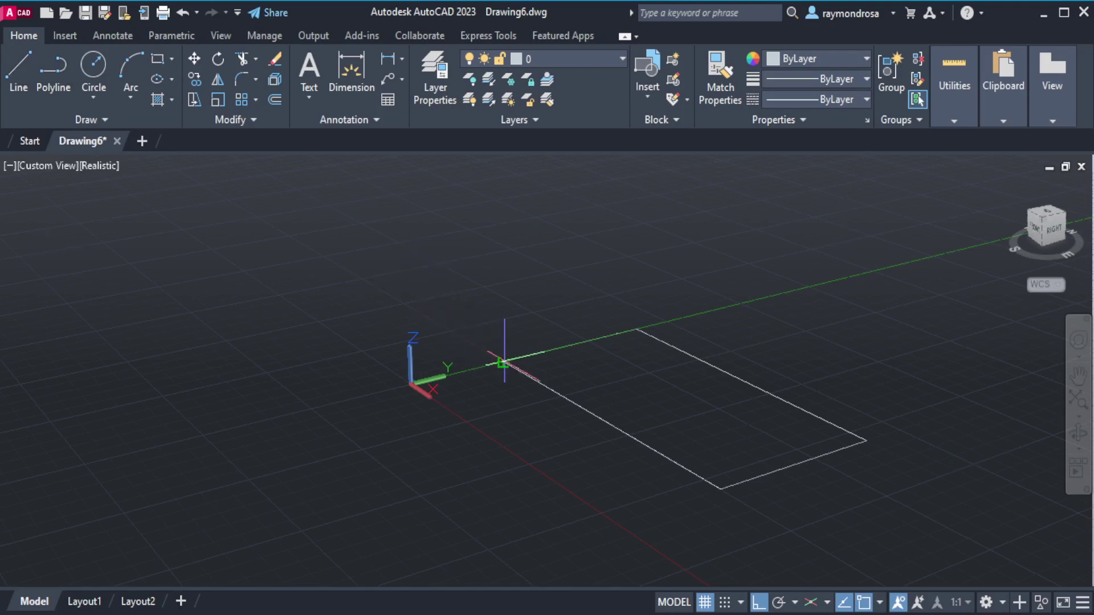
pyautogui.scroll(4, 504, 342)
pyautogui.scroll(1, 504, 340)
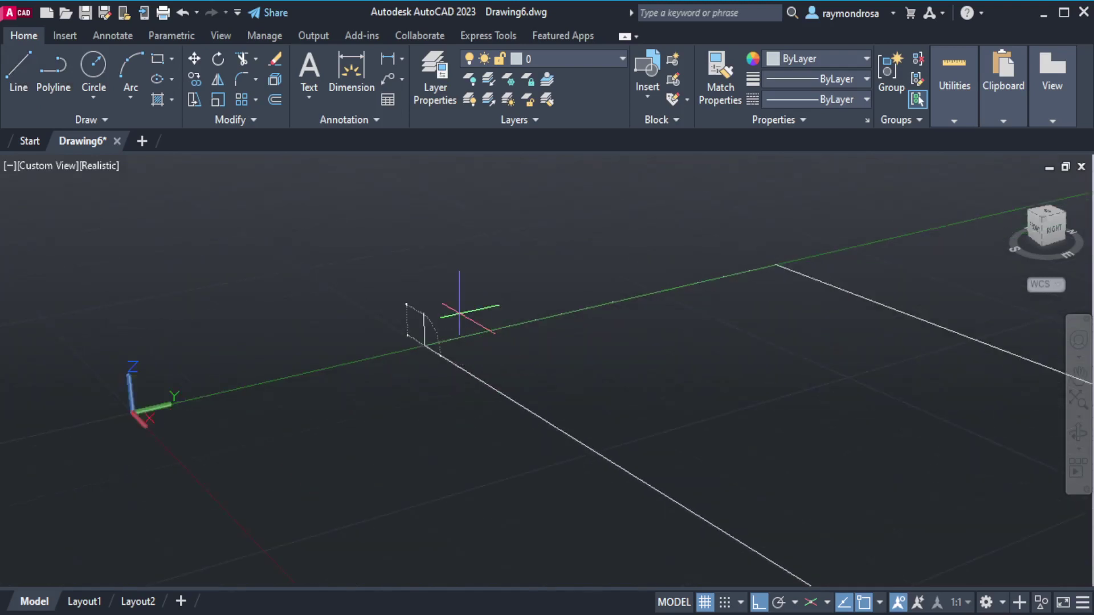
pyautogui.click(429, 265)
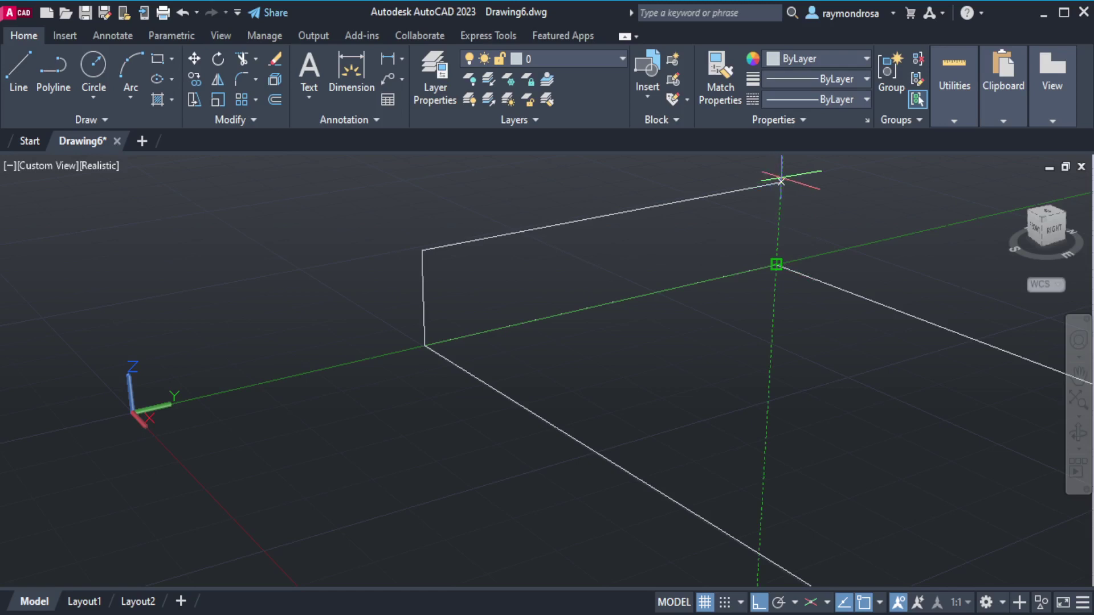
pyautogui.click(781, 180)
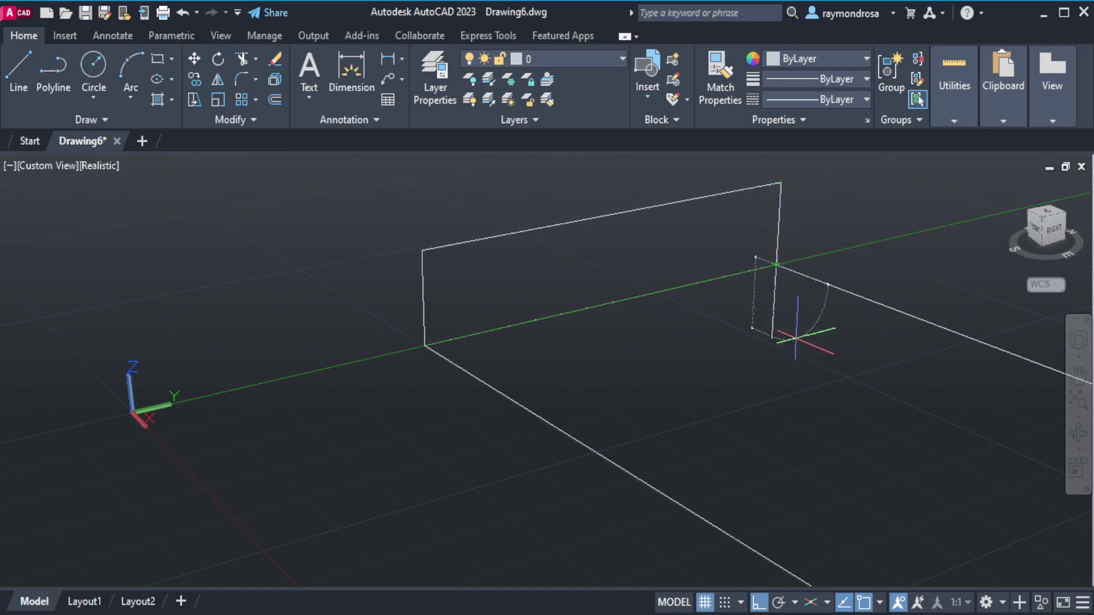
pyautogui.click(796, 338)
pyautogui.press('Return')
pyautogui.scroll(-2, 240, 225)
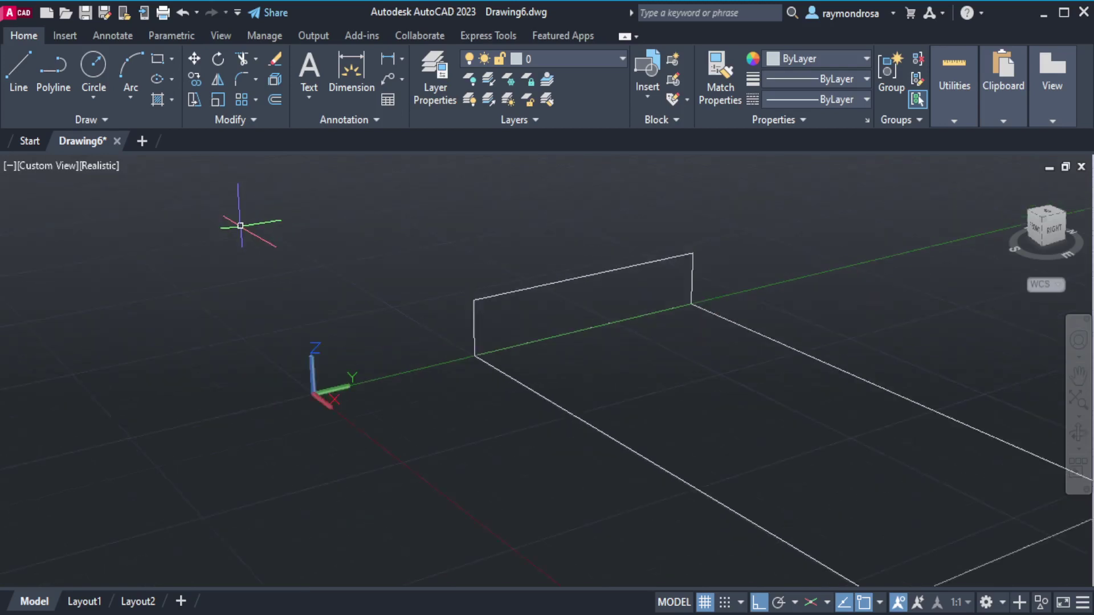
# Step: Draw the base's right top edge along the long side and its front-right upright edge
pyautogui.click(22, 72)
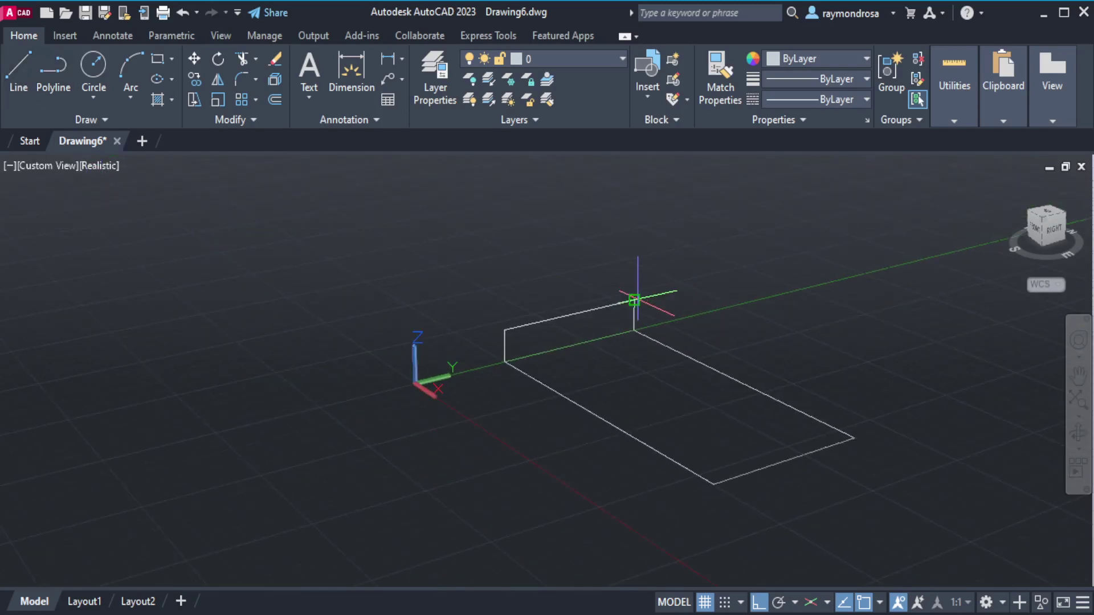
pyautogui.click(634, 301)
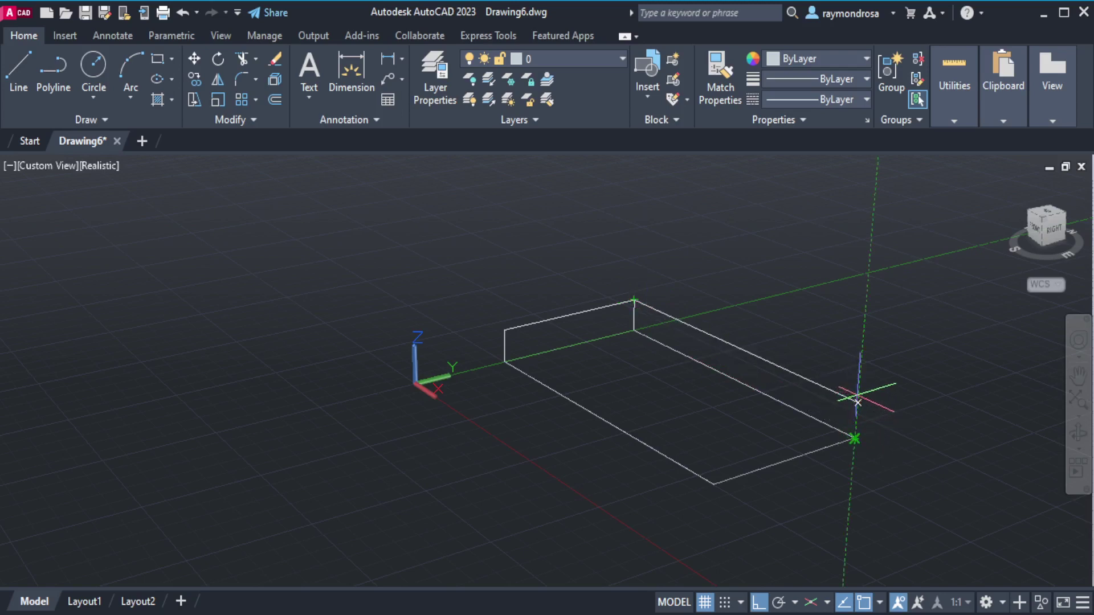
pyautogui.click(857, 402)
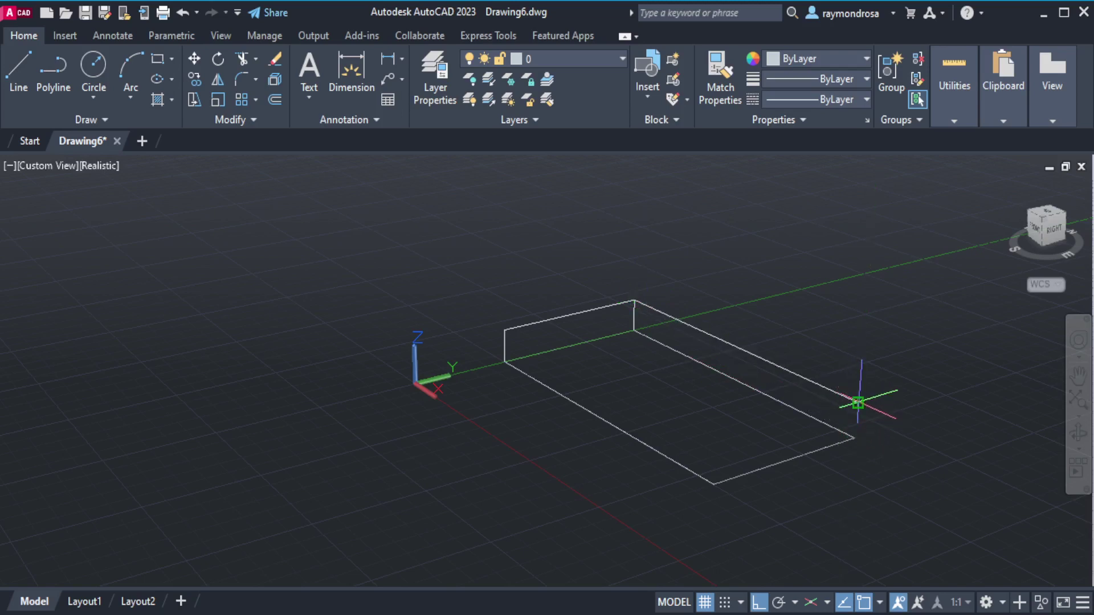
pyautogui.click(854, 438)
pyautogui.press('Return')
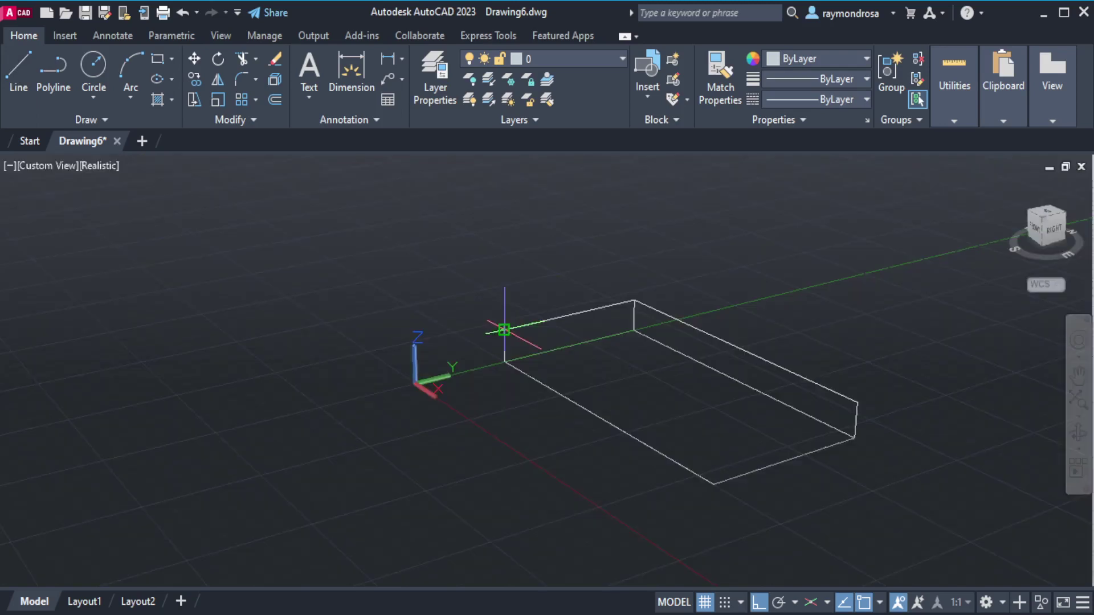
pyautogui.click(504, 329)
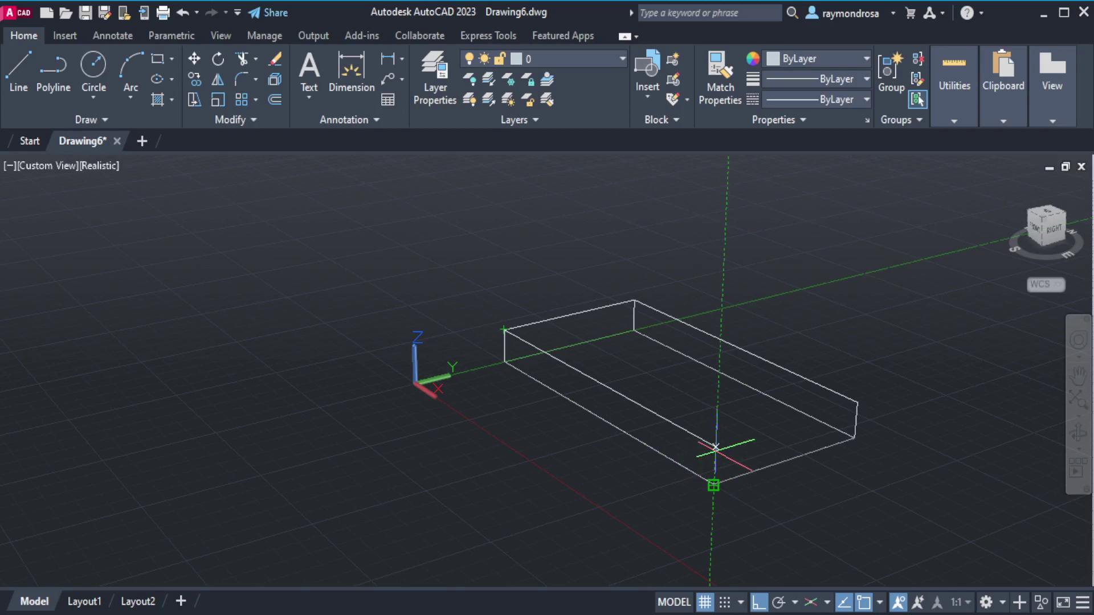
pyautogui.press('Escape')
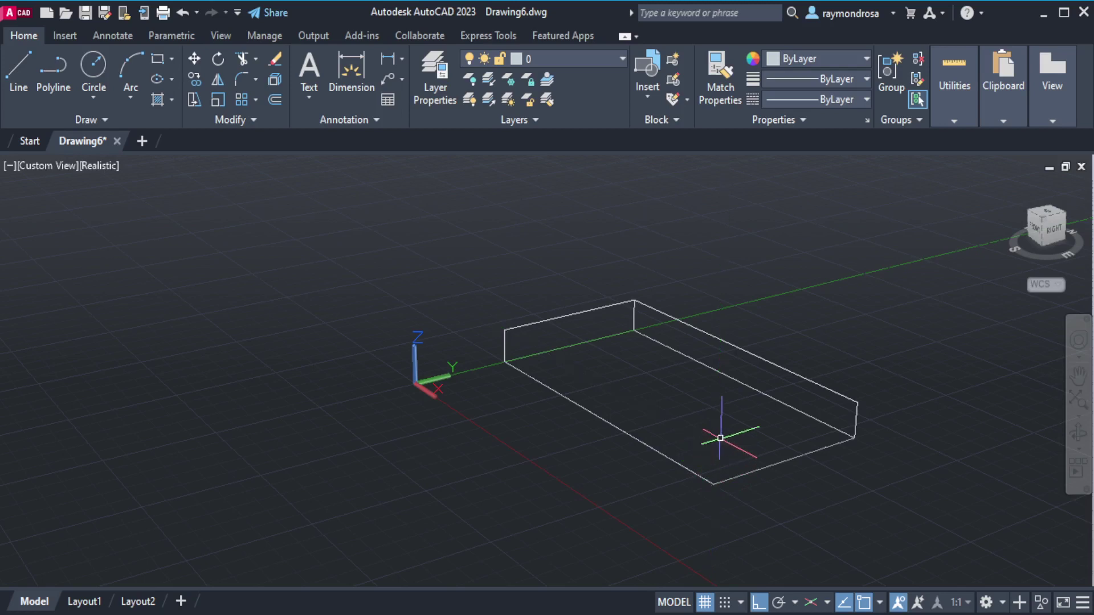
# Step: Cancel a stray diagonal line and pan the view to recentre the base box
pyautogui.click(12, 72)
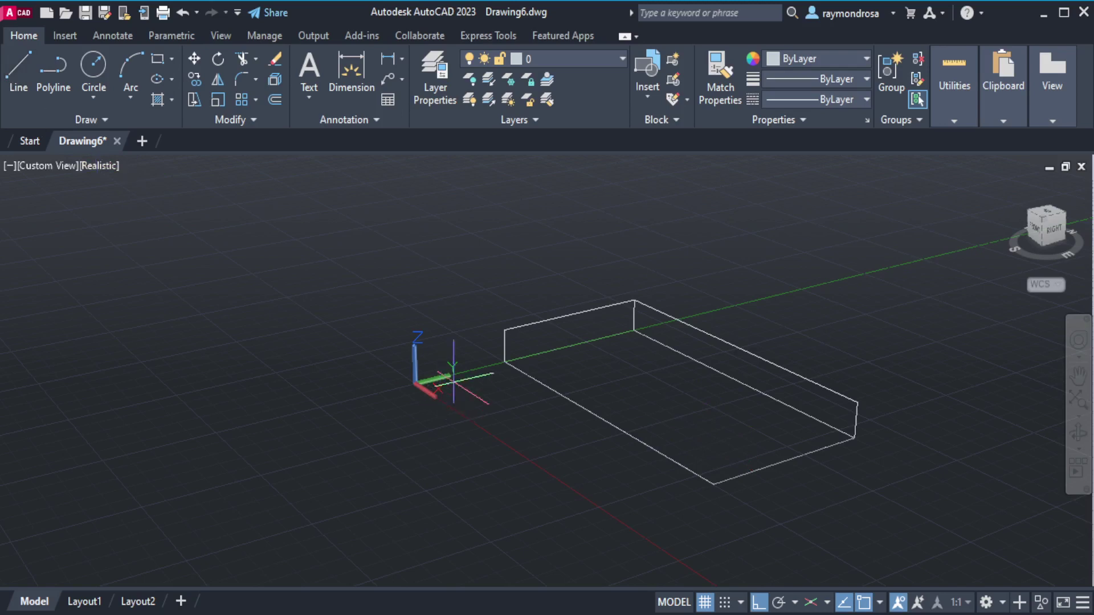
pyautogui.click(504, 330)
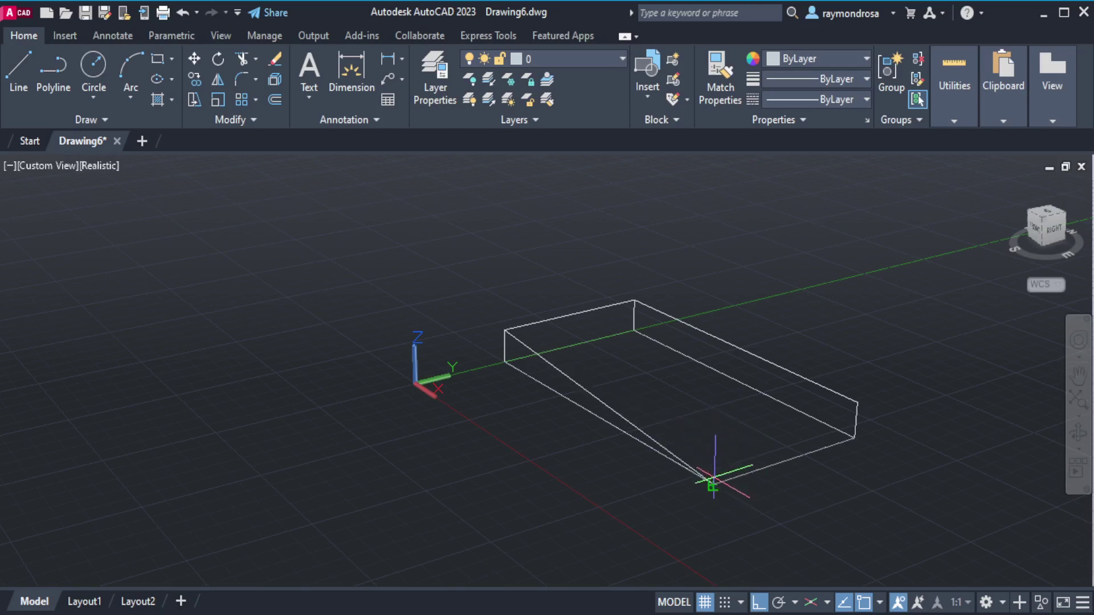
pyautogui.scroll(1, 715, 473)
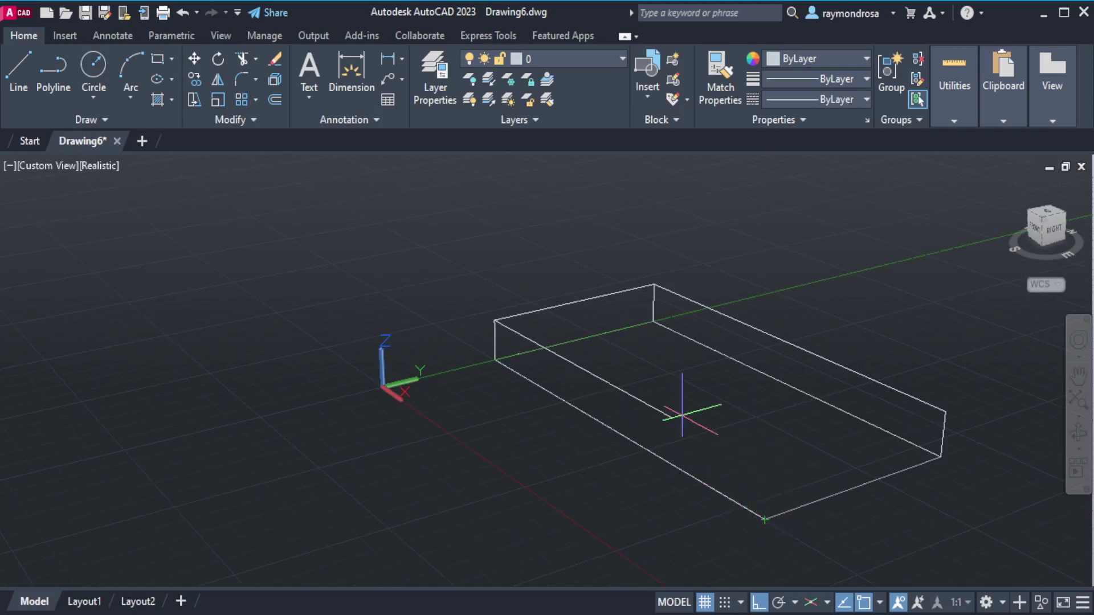
pyautogui.press('Escape')
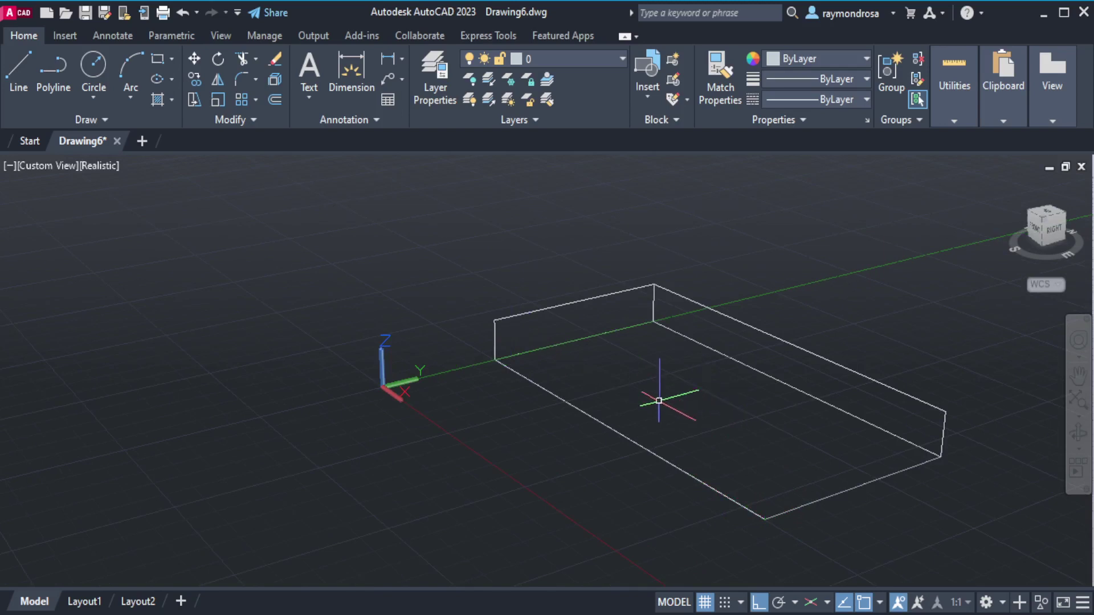
pyautogui.scroll(3, 496, 329)
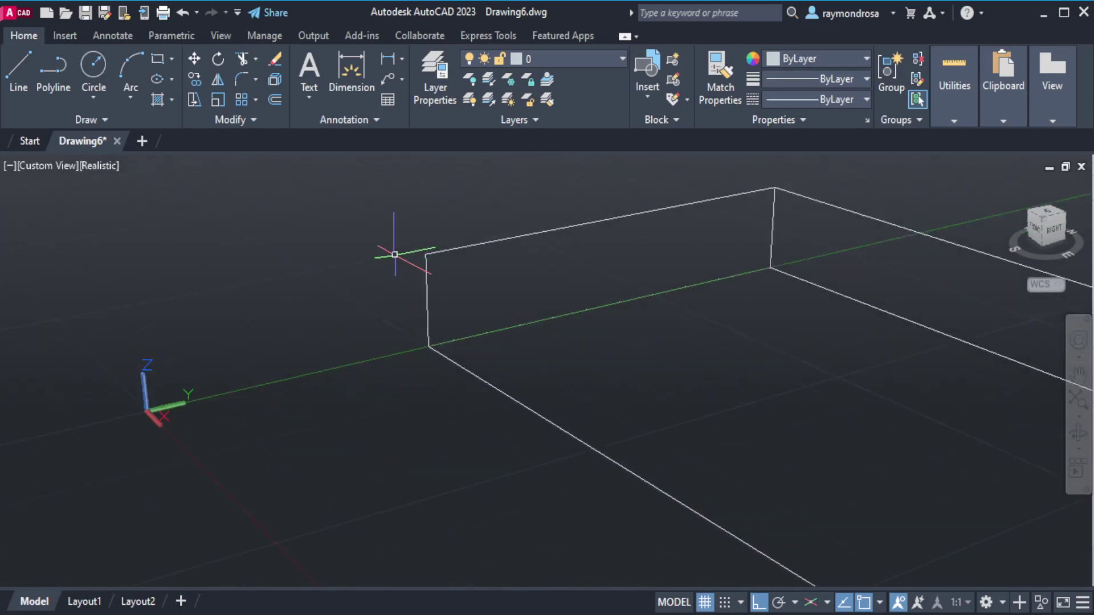
pyautogui.scroll(2, 391, 249)
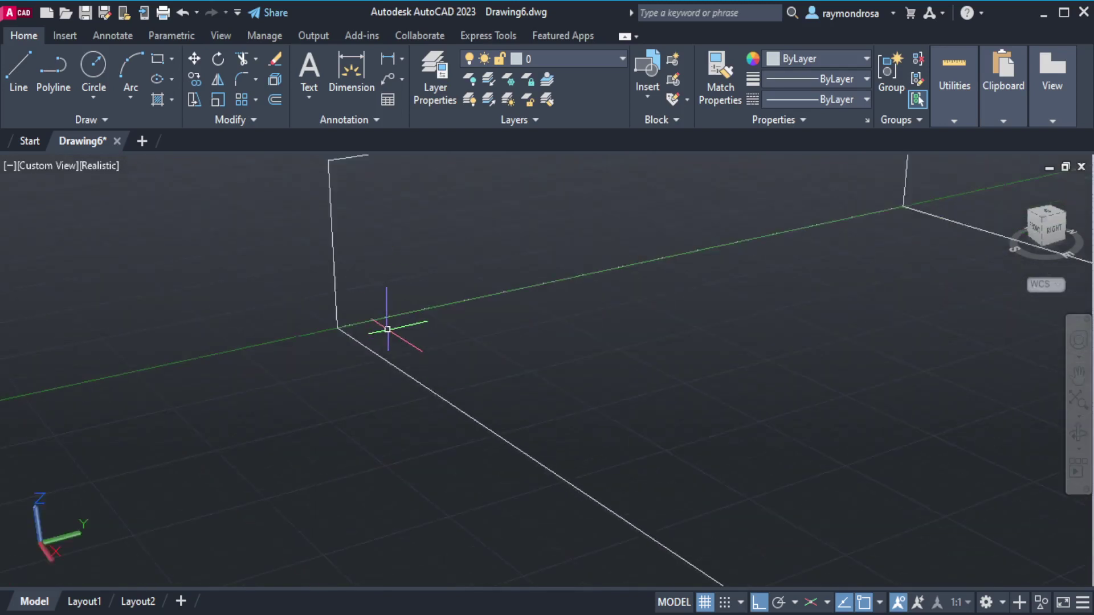
pyautogui.scroll(-3, 388, 329)
pyautogui.scroll(-1, 354, 312)
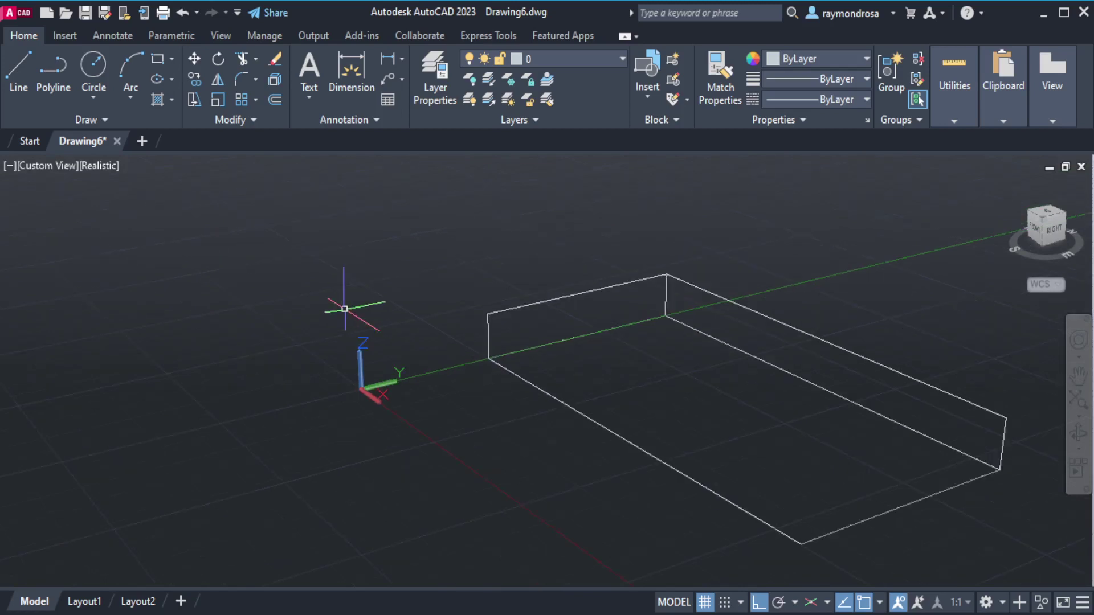
pyautogui.click(1078, 376)
pyautogui.moveTo(858, 423); pyautogui.dragTo(749, 403)
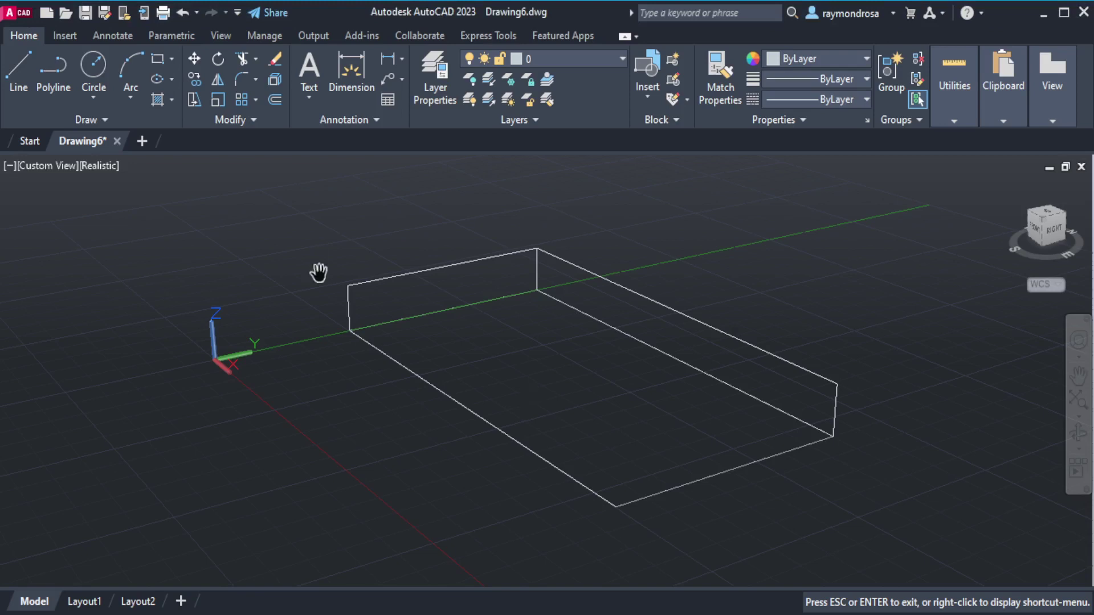
pyautogui.click(23, 59)
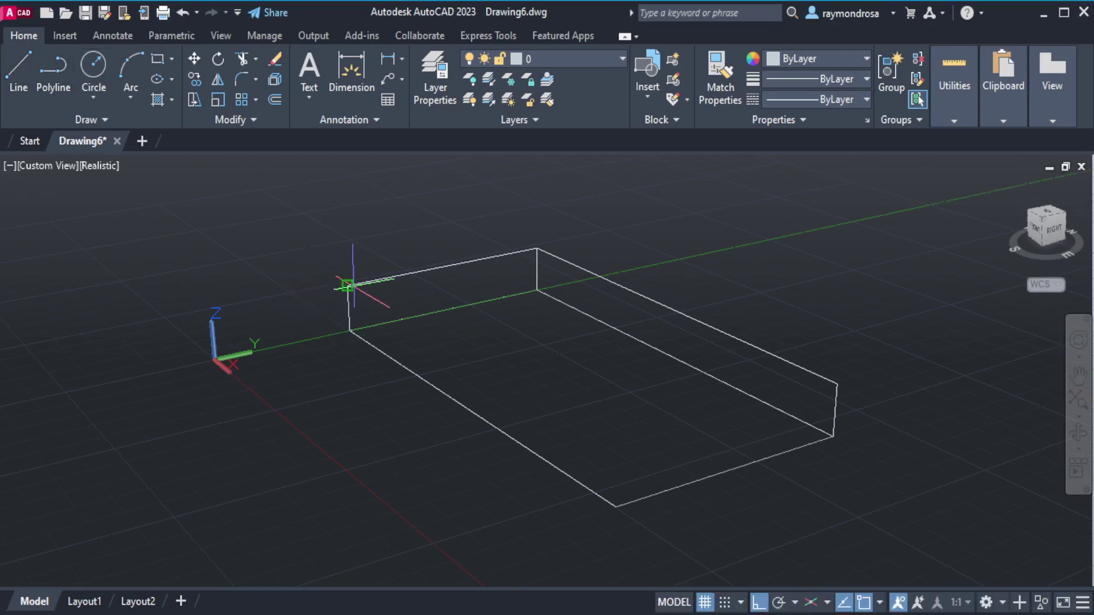
# Step: Draw the base's left top edge and the front-left upright edge down to the floor
pyautogui.click(347, 285)
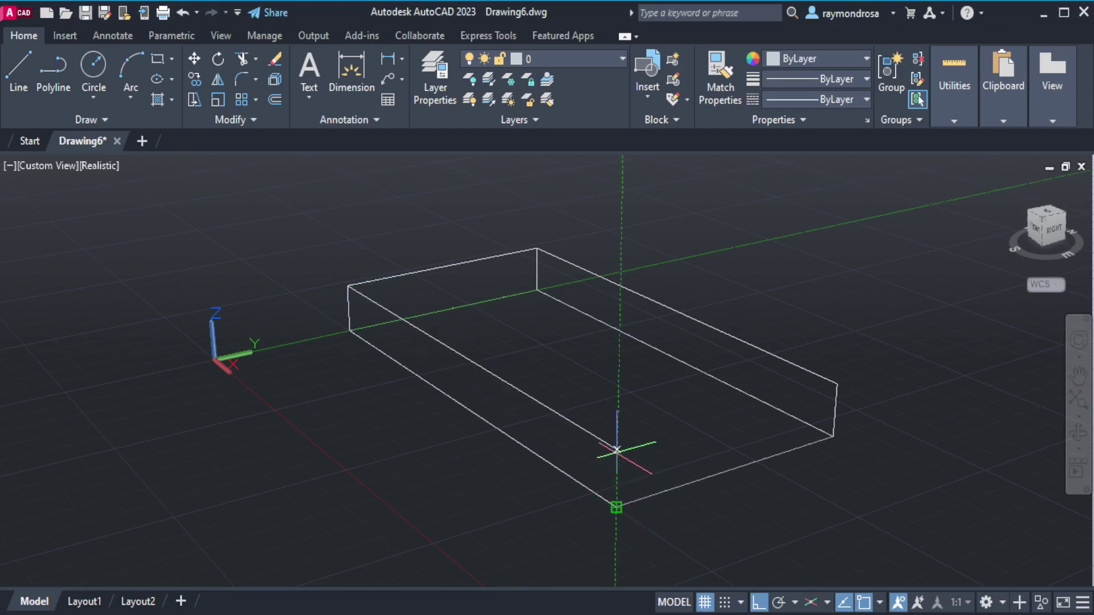
pyautogui.click(617, 449)
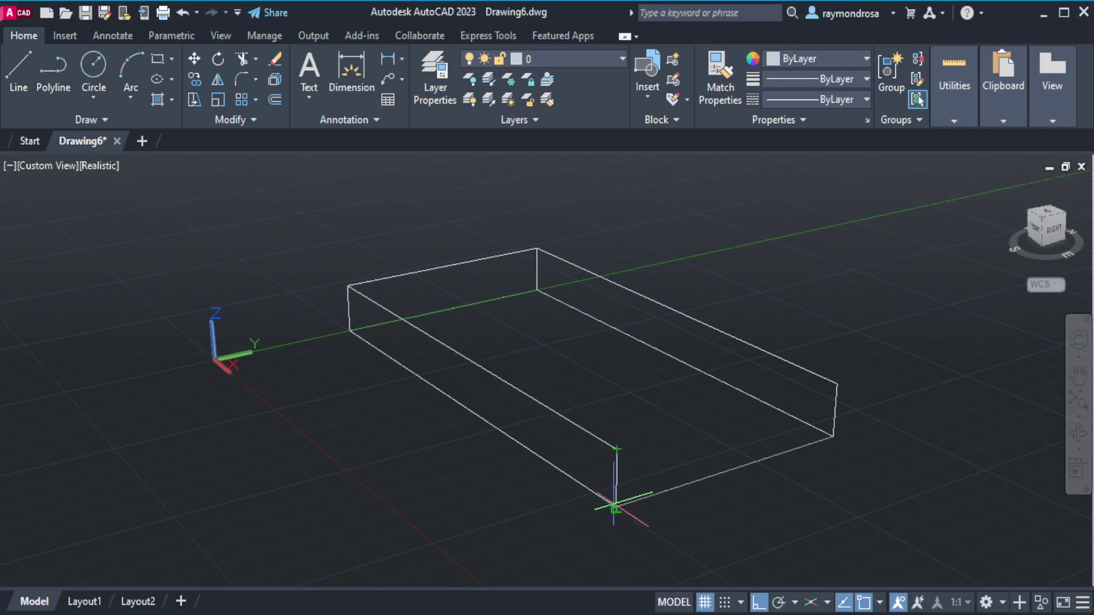
pyautogui.click(615, 506)
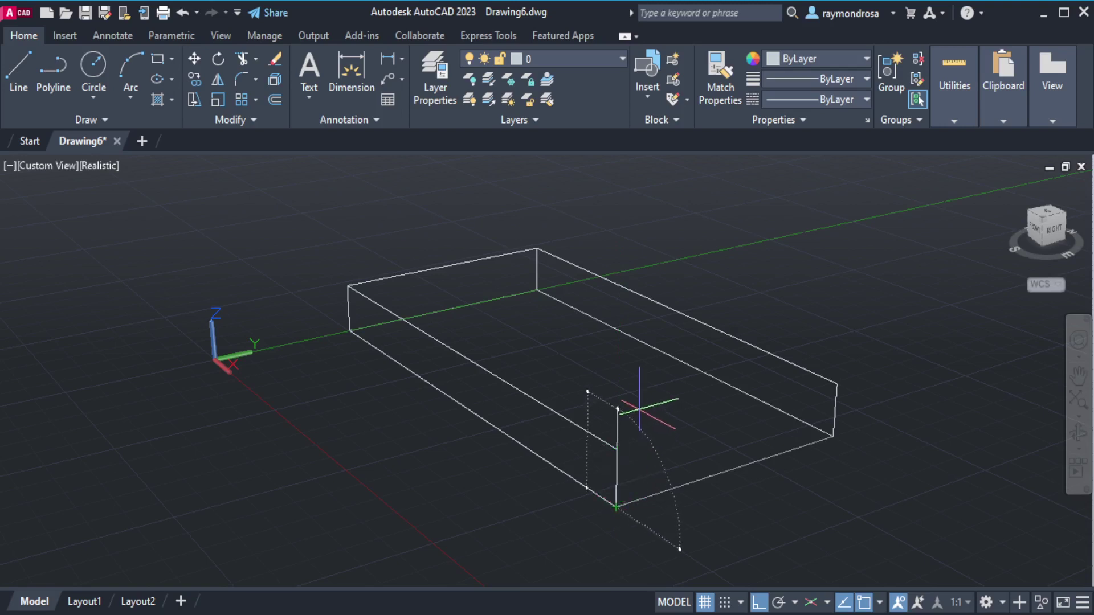
pyautogui.press('Return')
# Step: Draw the base's front top edge from the front-left corner to the right corner
pyautogui.click(19, 67)
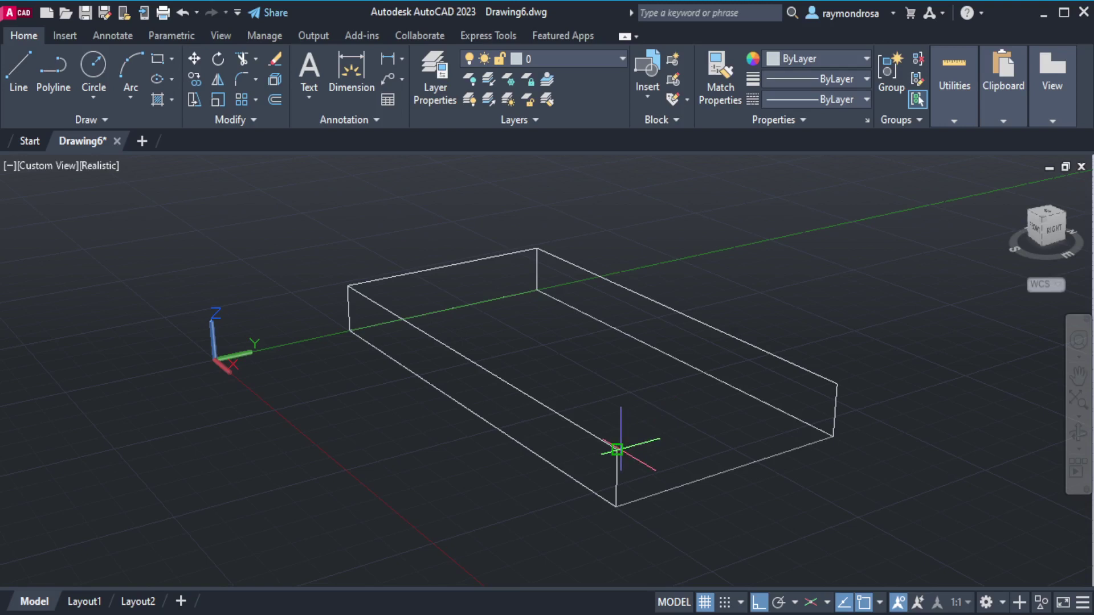
pyautogui.click(616, 449)
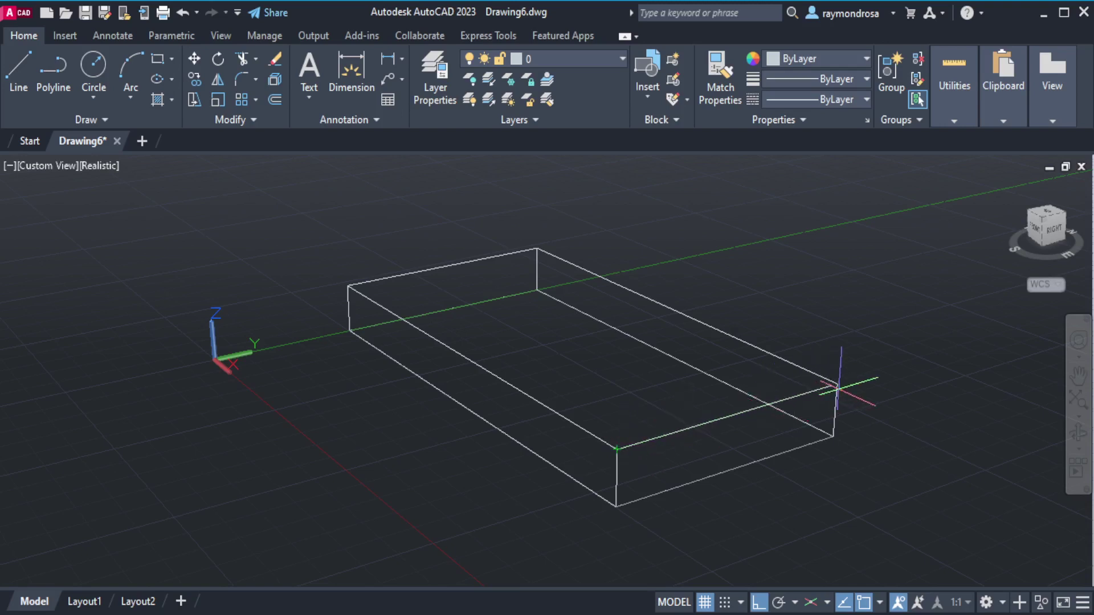
pyautogui.click(838, 386)
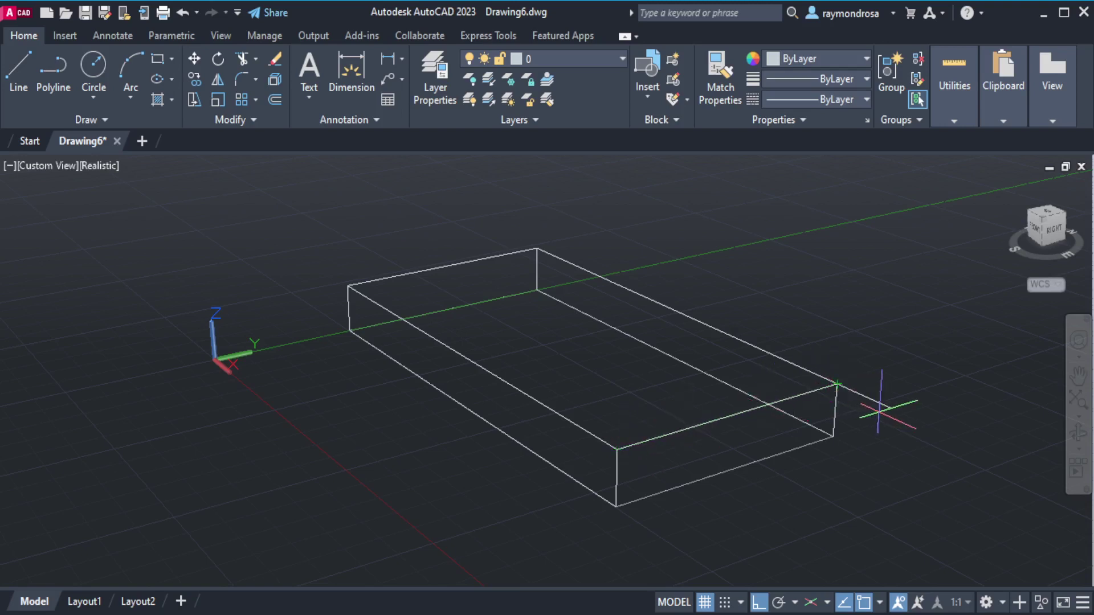
pyautogui.press('Return')
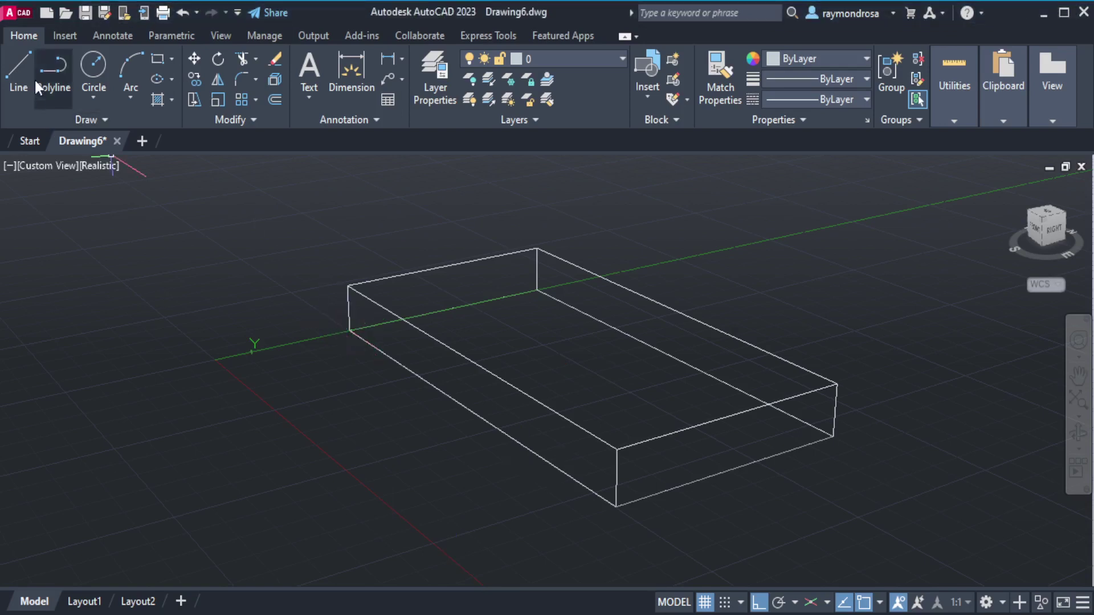
# Step: Draw ledge lines across the base's top face from the right top edge to the left top edge
pyautogui.click(25, 66)
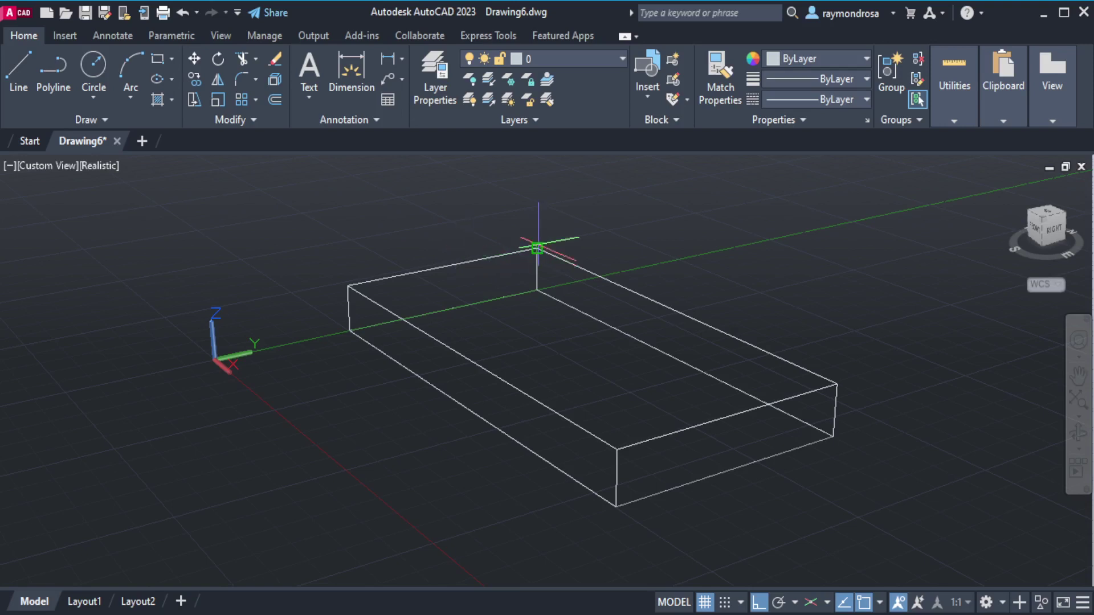
pyautogui.click(536, 248)
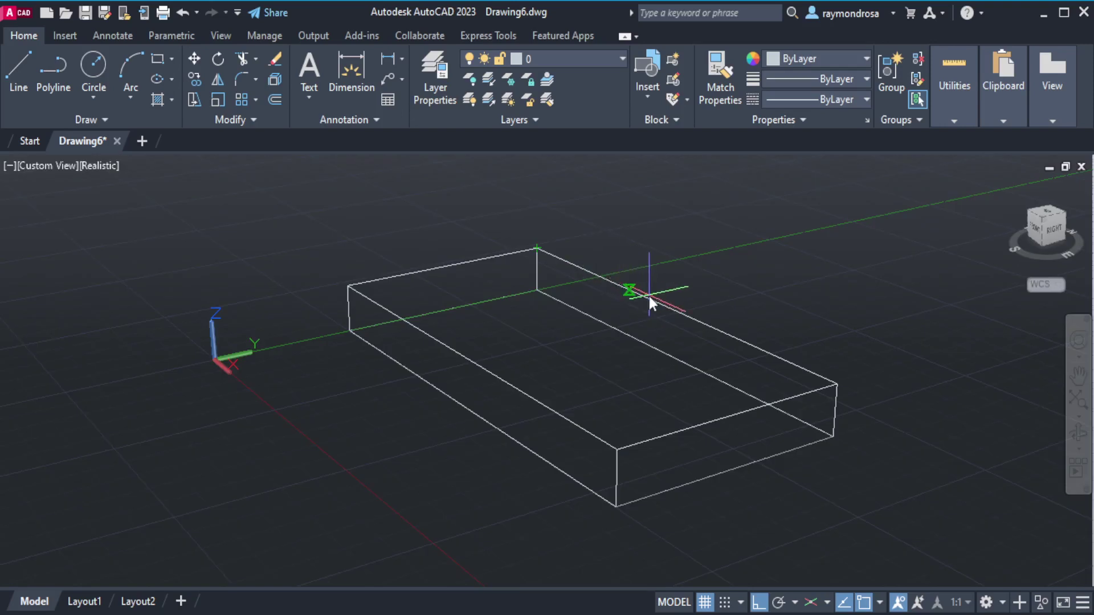
pyautogui.click(649, 295)
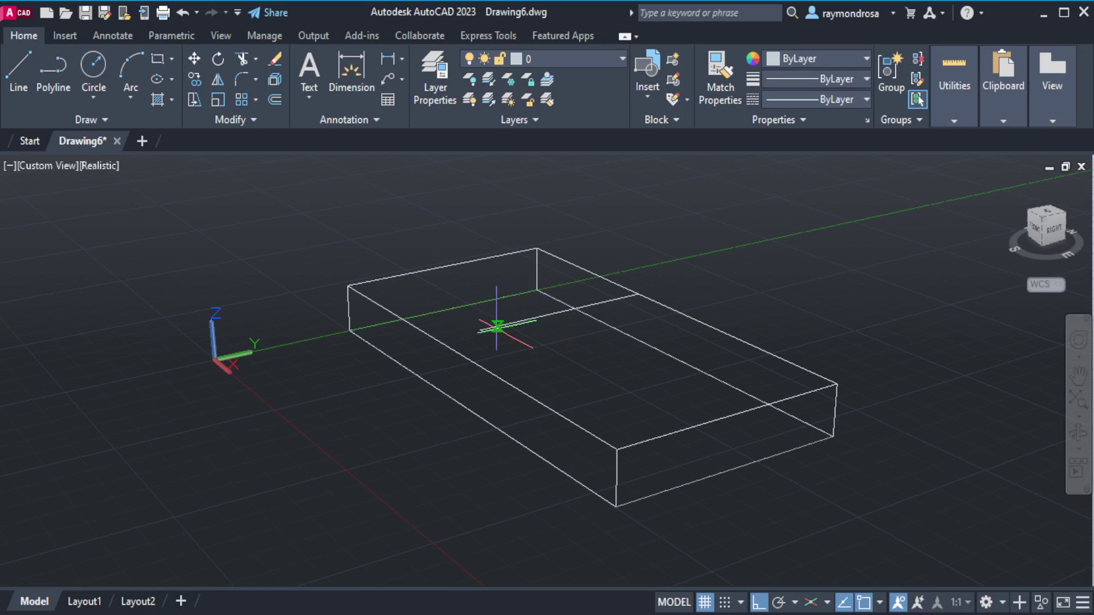
pyautogui.click(481, 329)
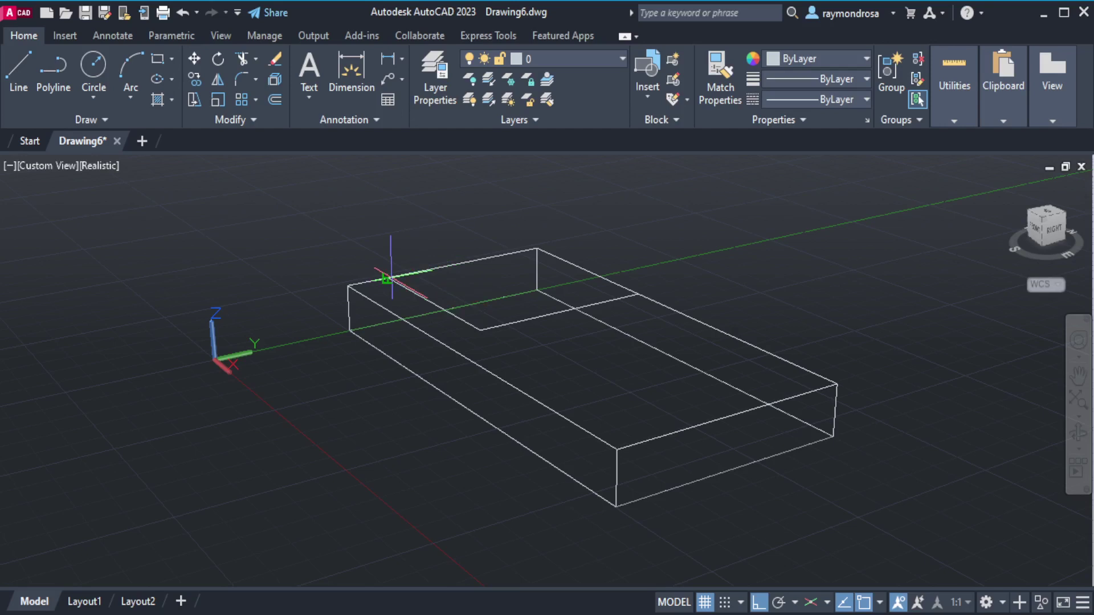
pyautogui.click(387, 278)
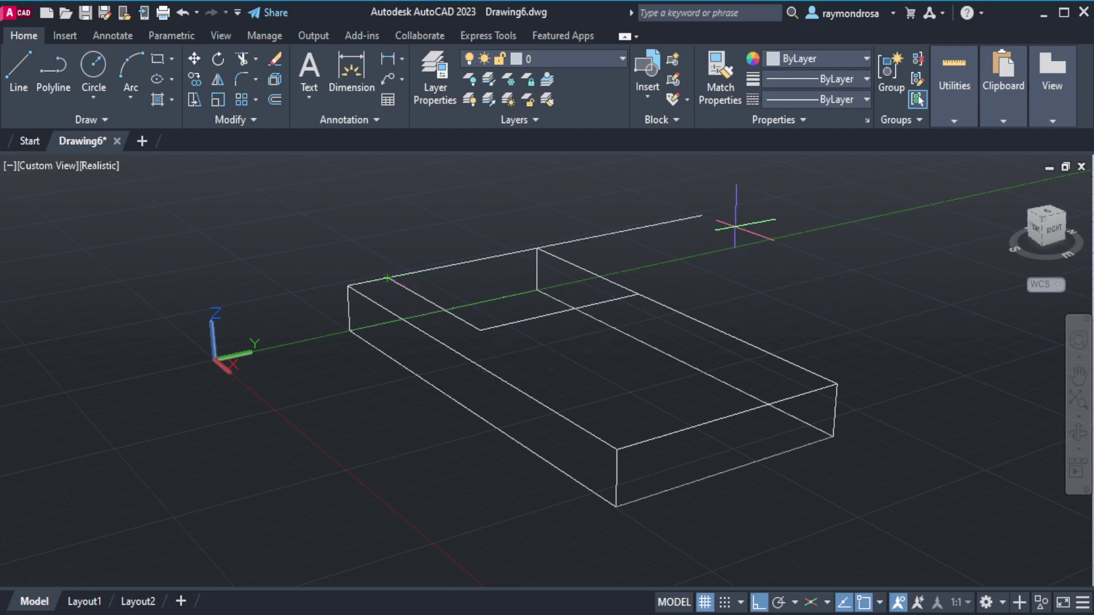
pyautogui.press('Escape')
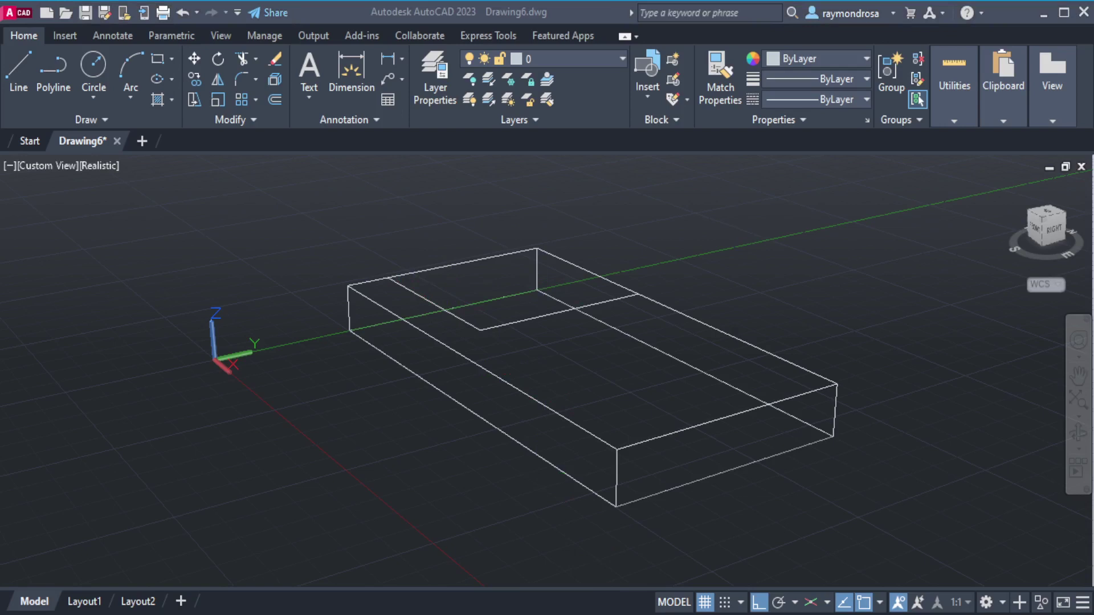
pyautogui.hotkey('alt', 'Tab')
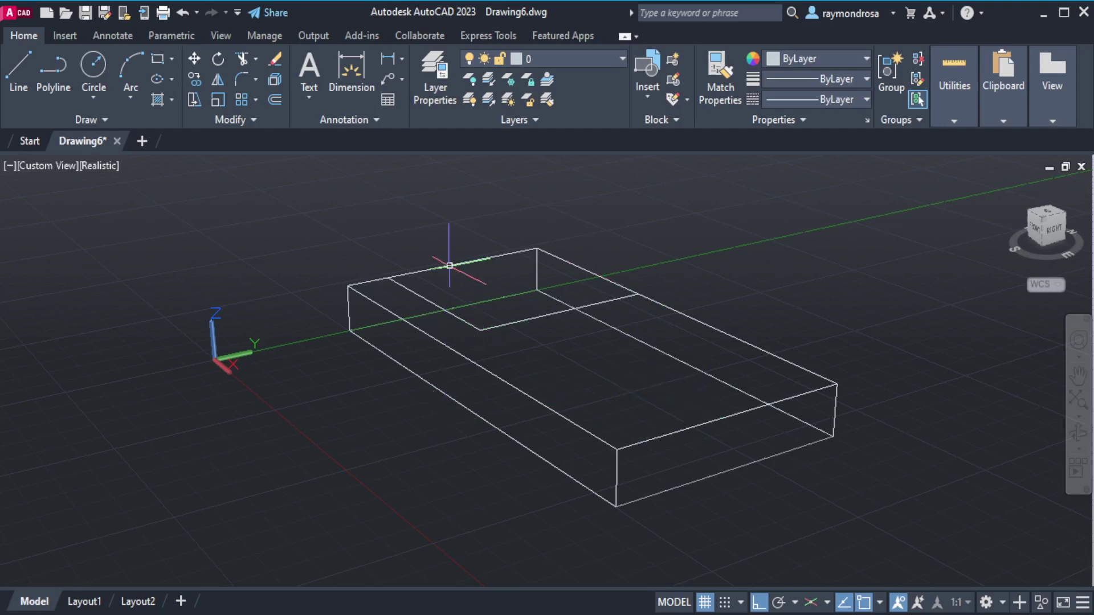
# Step: Zoom out and pan the base box toward the lower left of the view
pyautogui.scroll(-1, 227, 435)
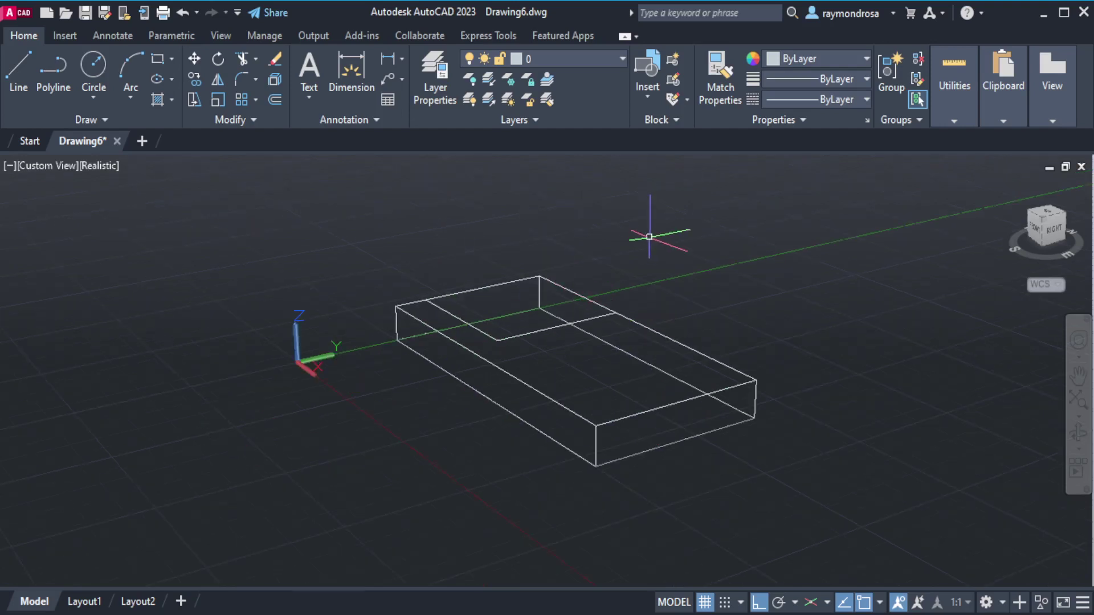
pyautogui.scroll(1, 650, 205)
pyautogui.scroll(-2, 650, 205)
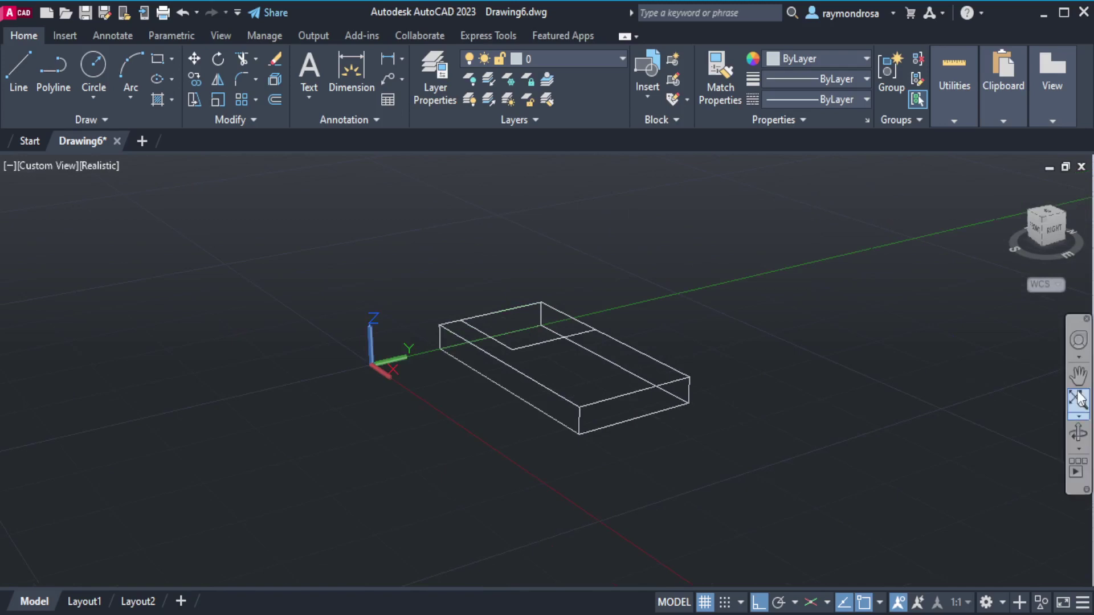
pyautogui.click(1078, 374)
pyautogui.moveTo(810, 357)
pyautogui.mouseDown()
pyautogui.moveTo(644, 410)
pyautogui.moveTo(510, 394)
pyautogui.moveTo(425, 407)
pyautogui.mouseUp()
pyautogui.scroll(1, 346, 417)
pyautogui.scroll(1, 345, 417)
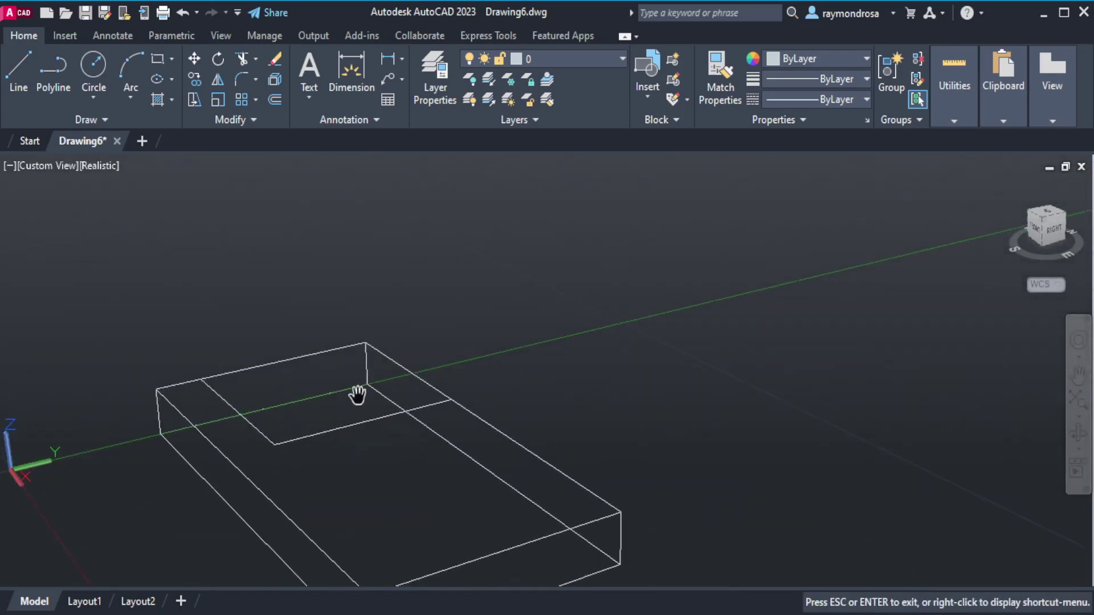
pyautogui.scroll(-2, 365, 389)
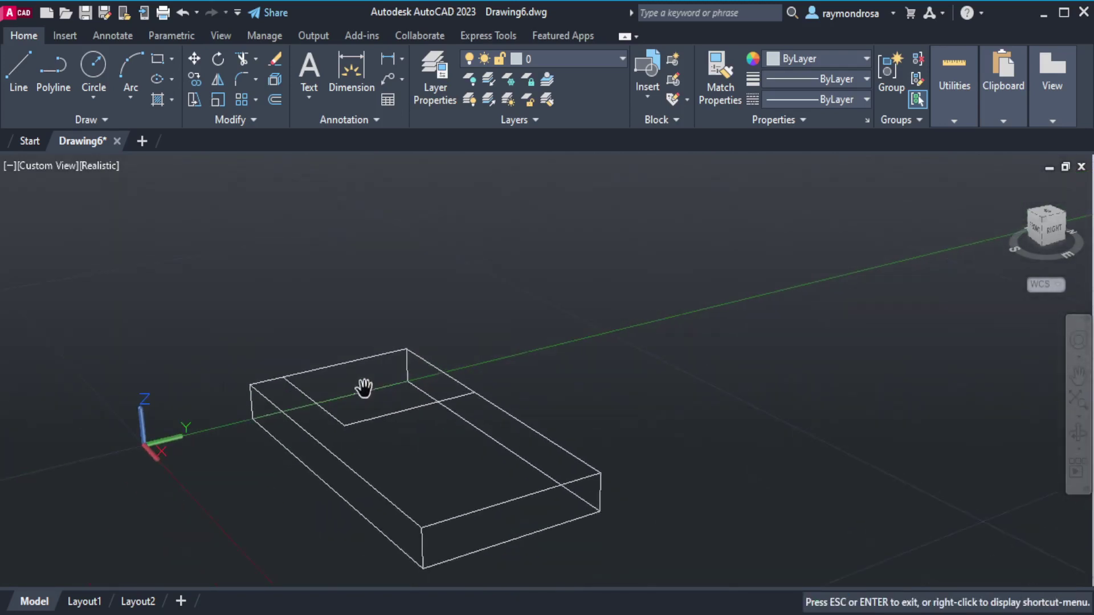
pyautogui.click(18, 70)
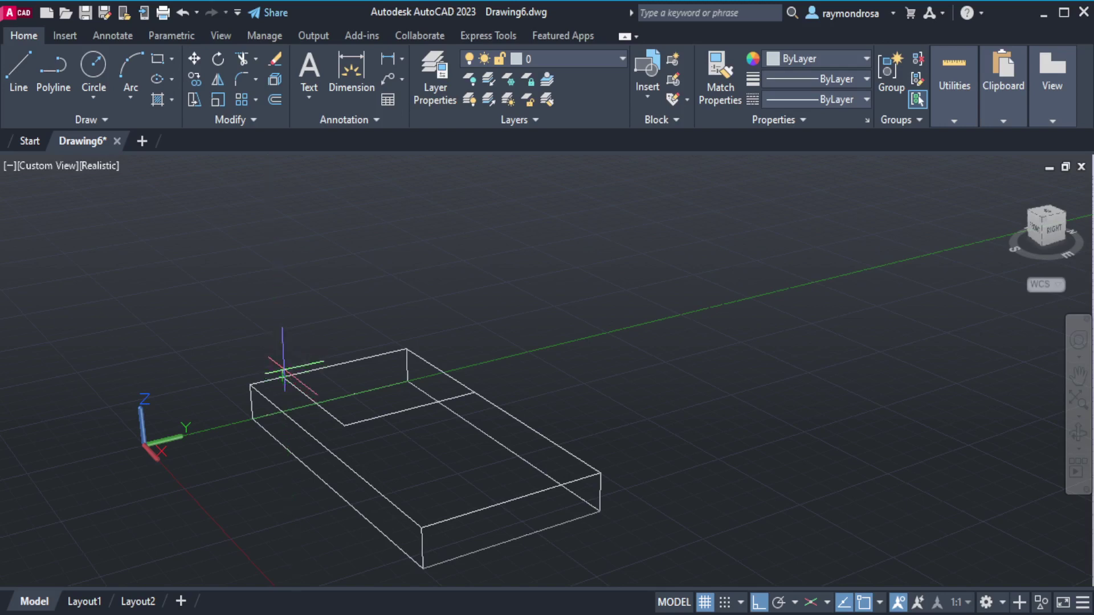
# Step: Raise an upright edge from the ledge outline's corner, add its top edge, and return to the base
pyautogui.click(283, 376)
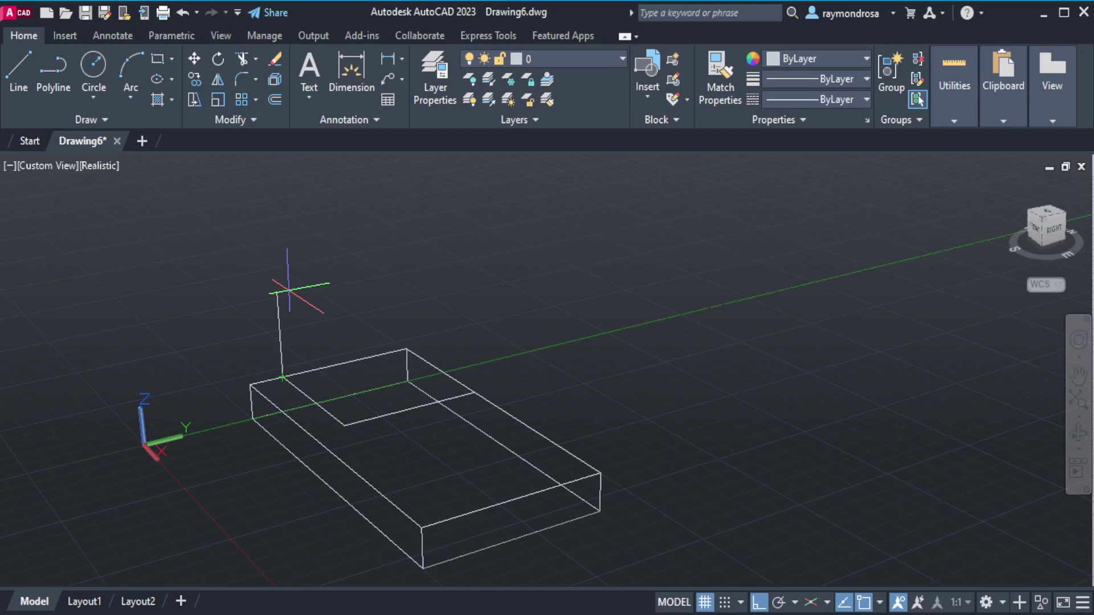
pyautogui.press('Return')
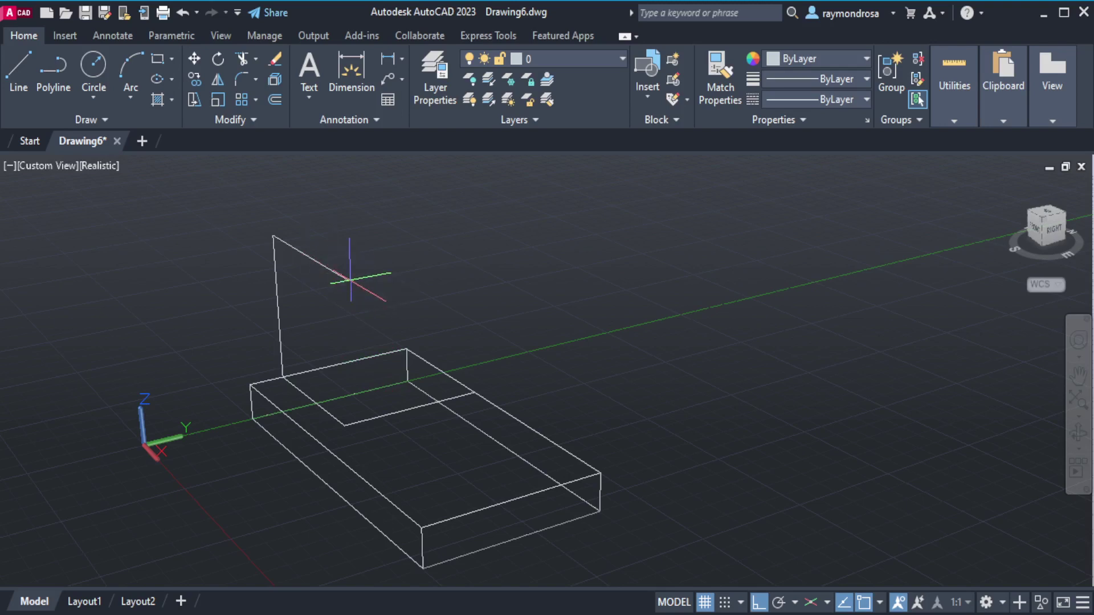
pyautogui.click(336, 273)
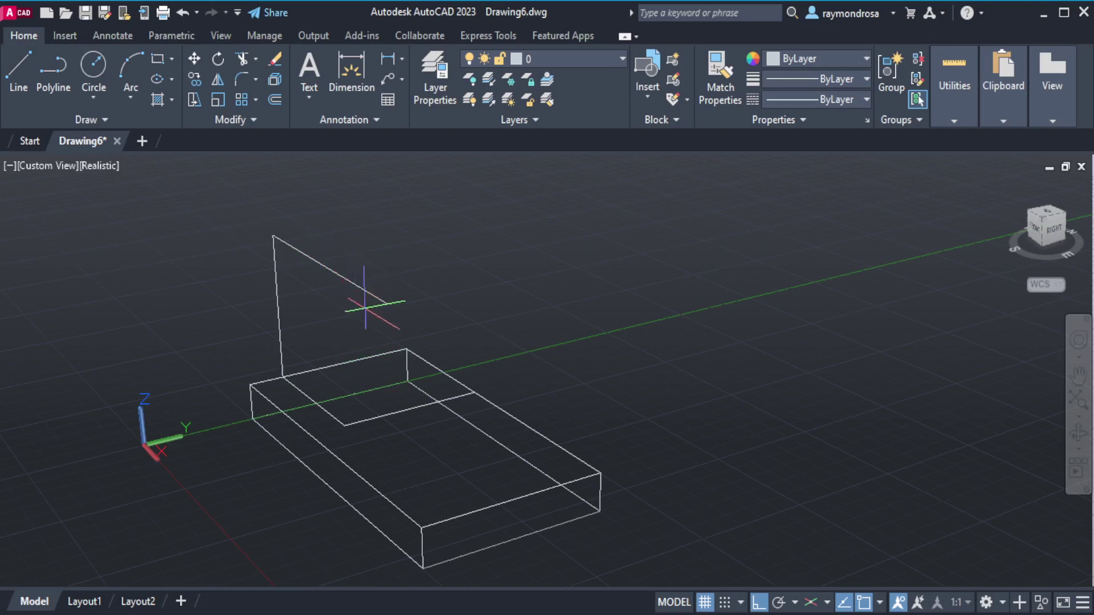
pyautogui.click(343, 426)
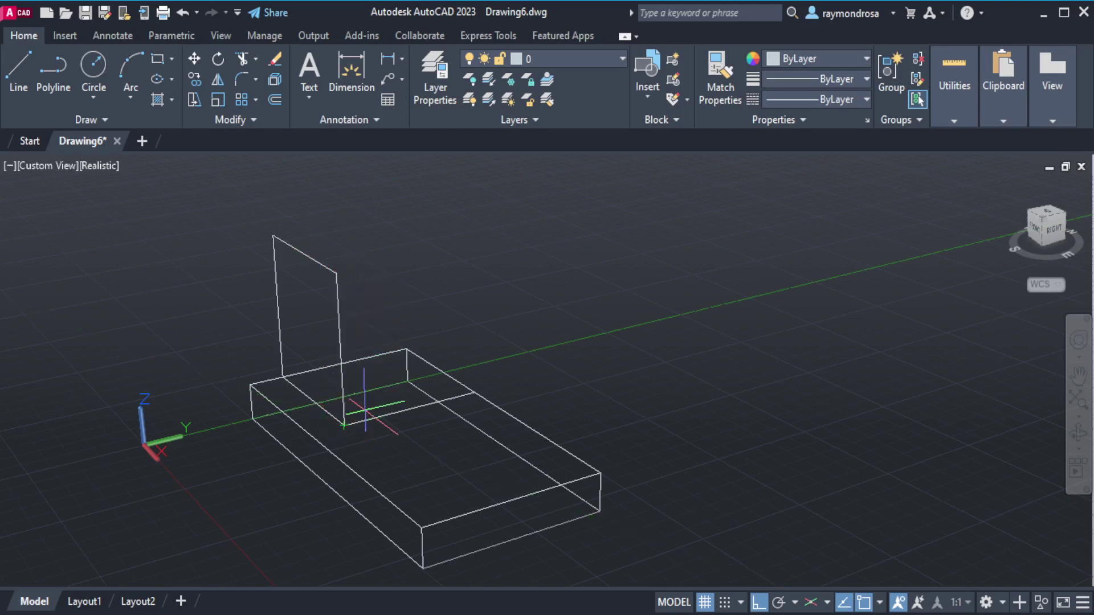
pyautogui.press('Return')
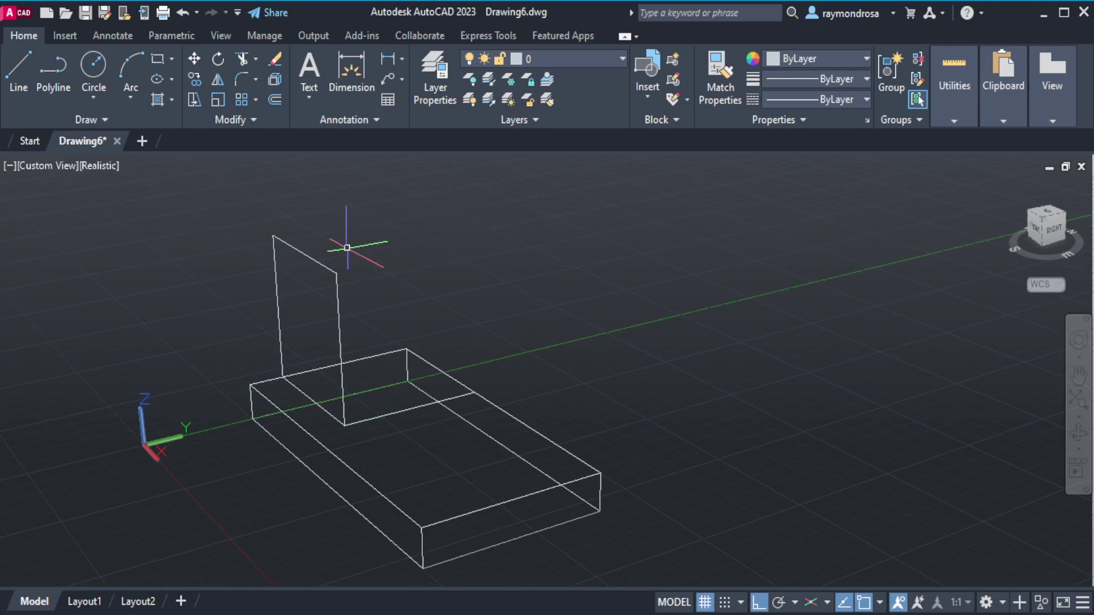
# Step: Add the taller box's top edges and a front vertical edge down to the base, undoing a mistaken edge
pyautogui.click(19, 73)
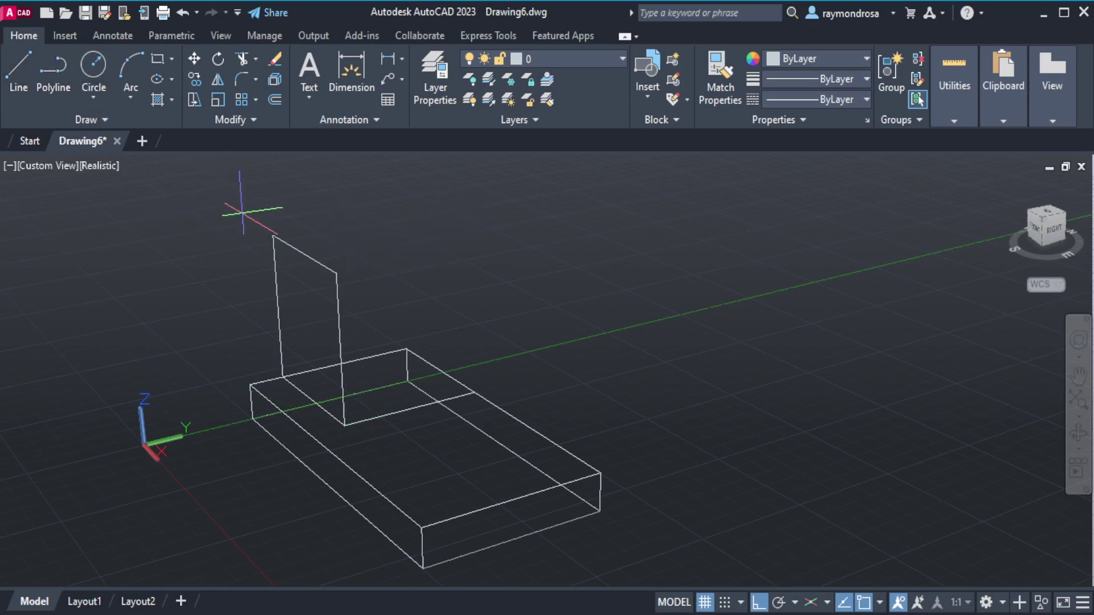
pyautogui.click(274, 235)
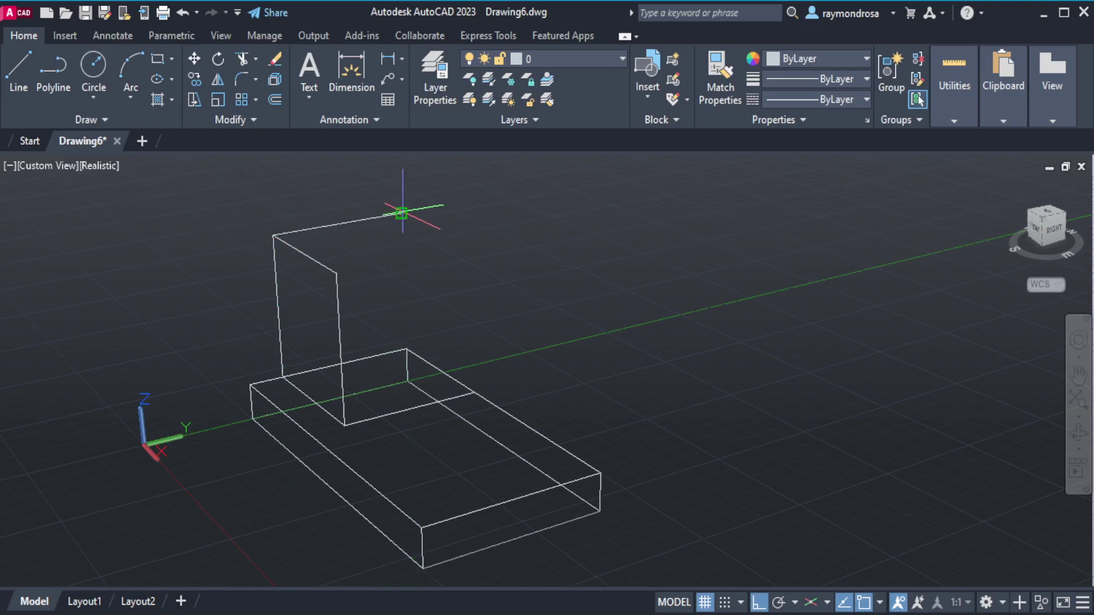
pyautogui.click(402, 213)
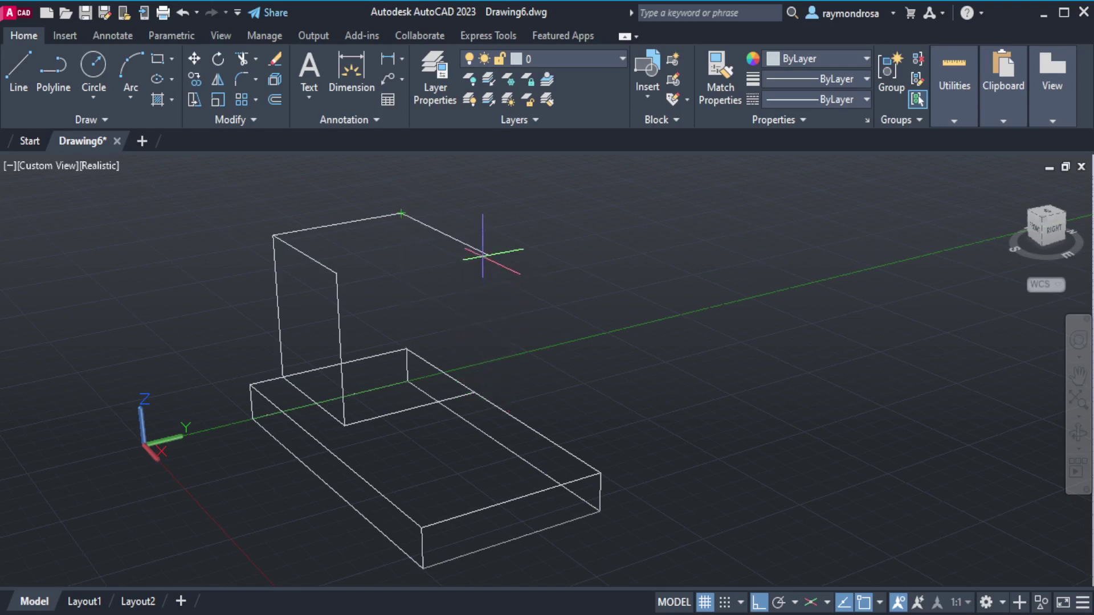
pyautogui.click(406, 349)
pyautogui.press('Escape')
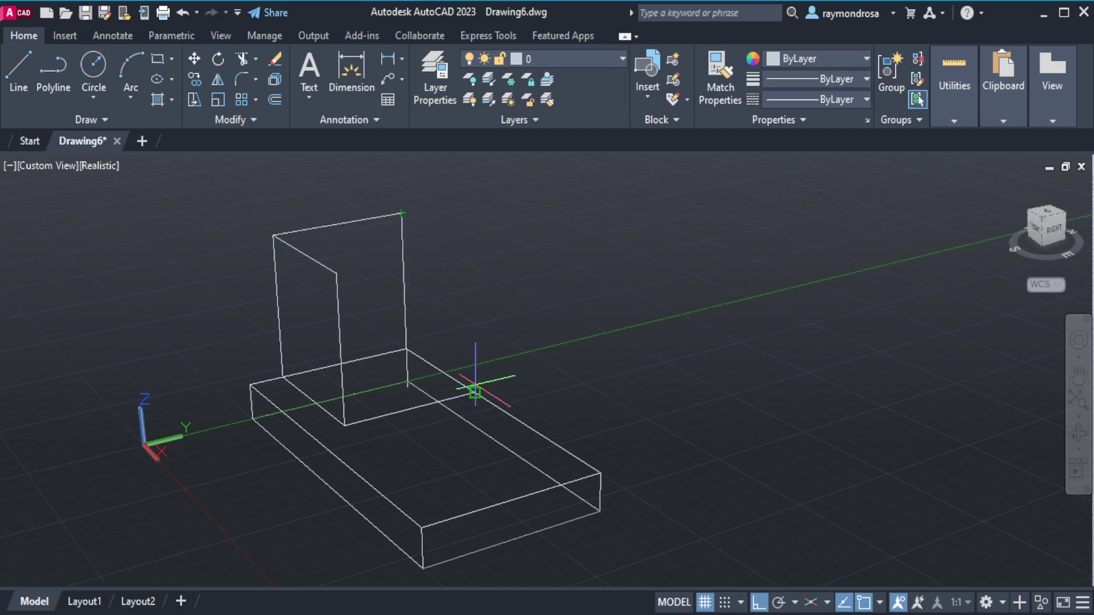
pyautogui.hotkey('ctrl', 'z')
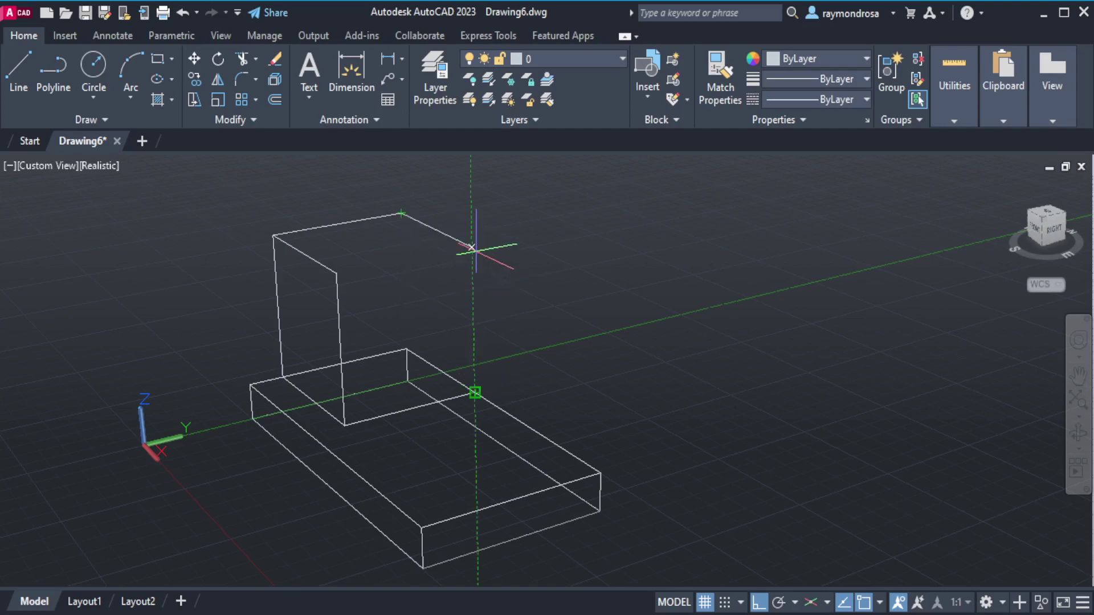
pyautogui.click(471, 246)
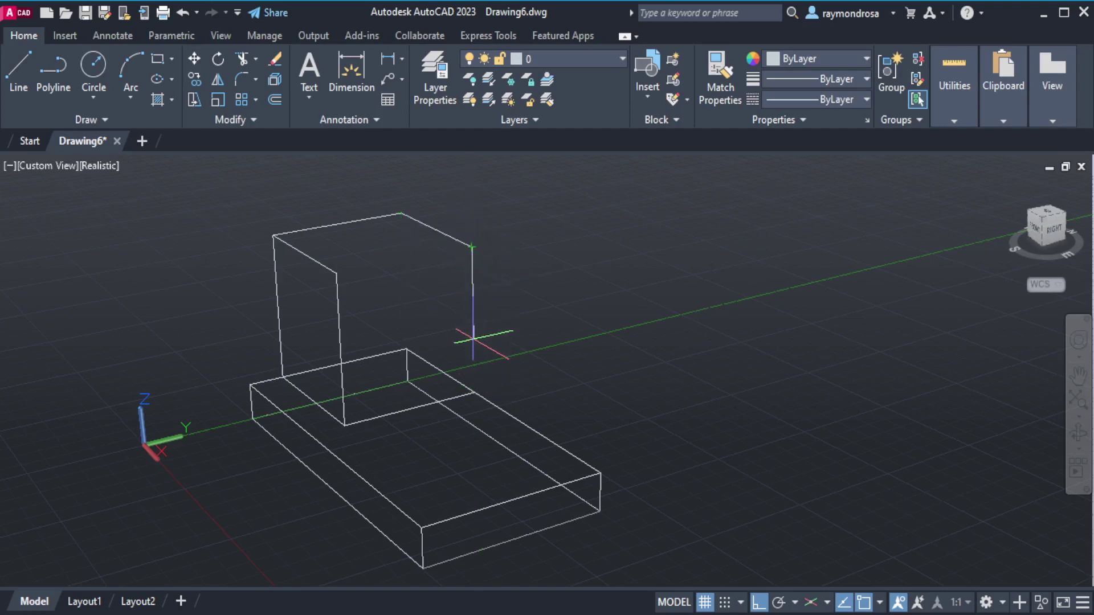
pyautogui.click(474, 391)
pyautogui.press('Return')
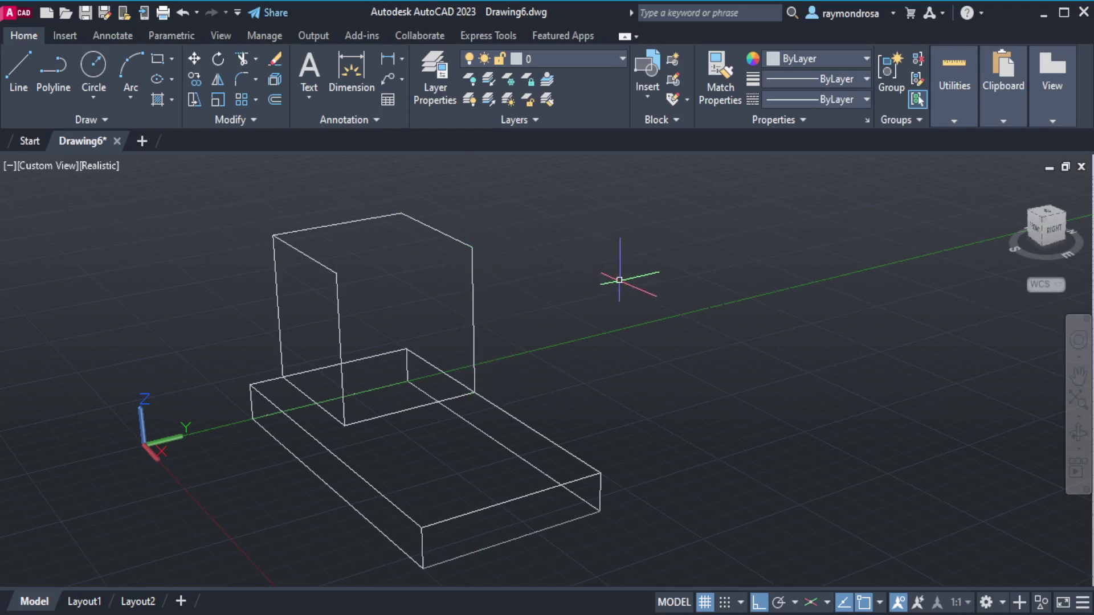
# Step: Draw the tall box's rear vertical edge and the last top edge between its top corners
pyautogui.click(16, 74)
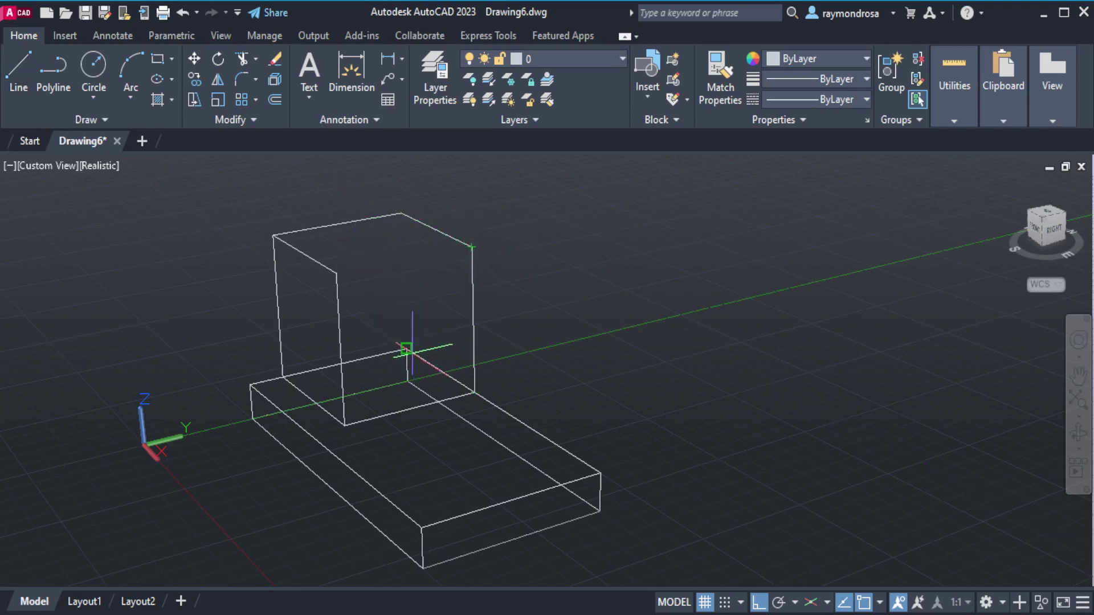
pyautogui.click(406, 348)
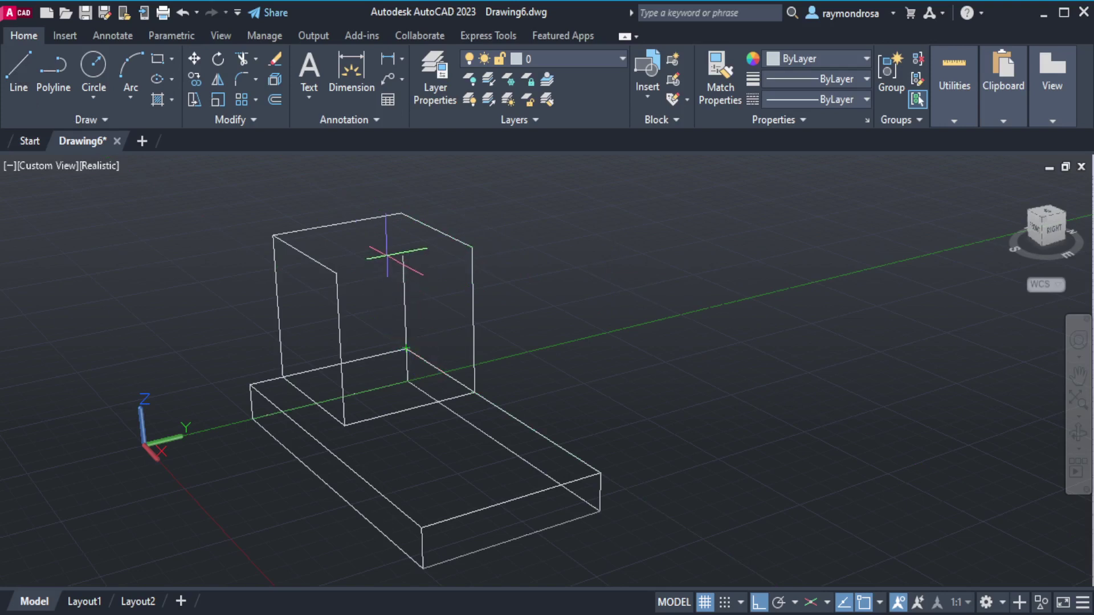
pyautogui.click(401, 215)
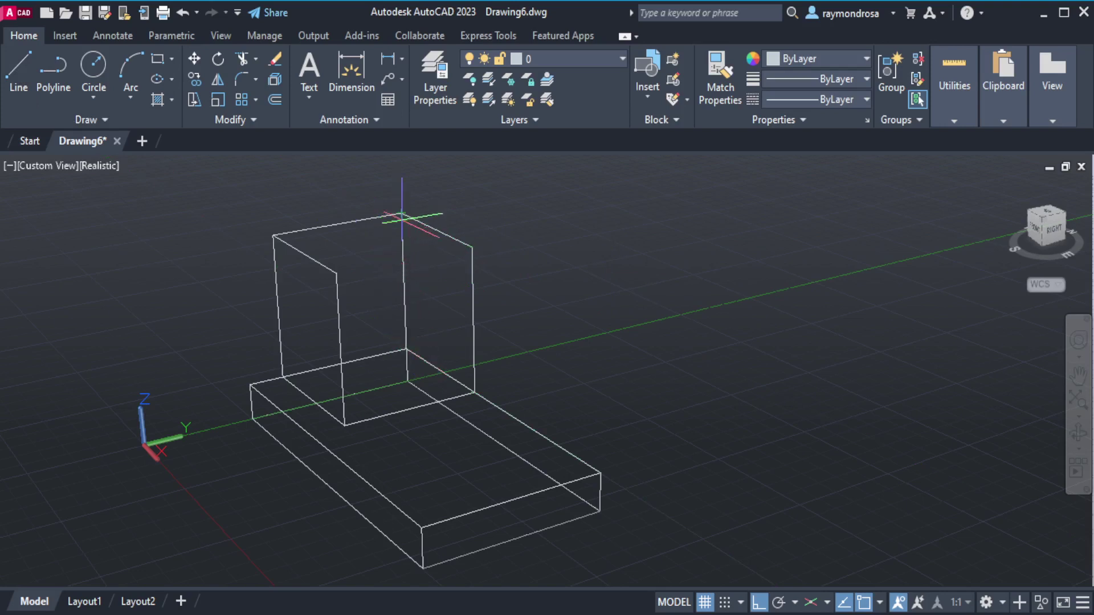
pyautogui.press('Escape')
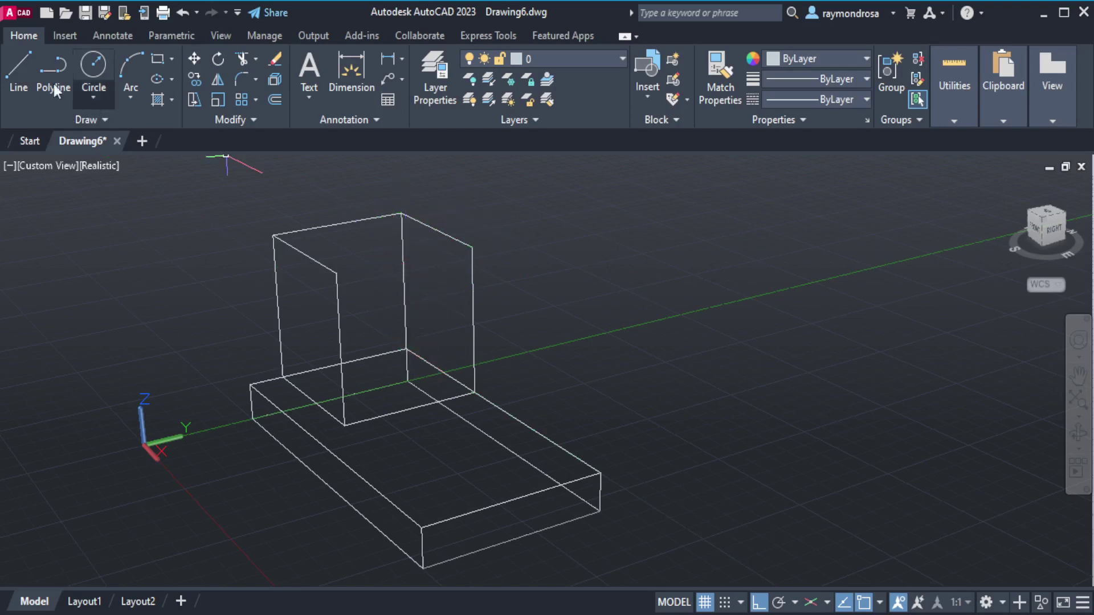
pyautogui.click(22, 85)
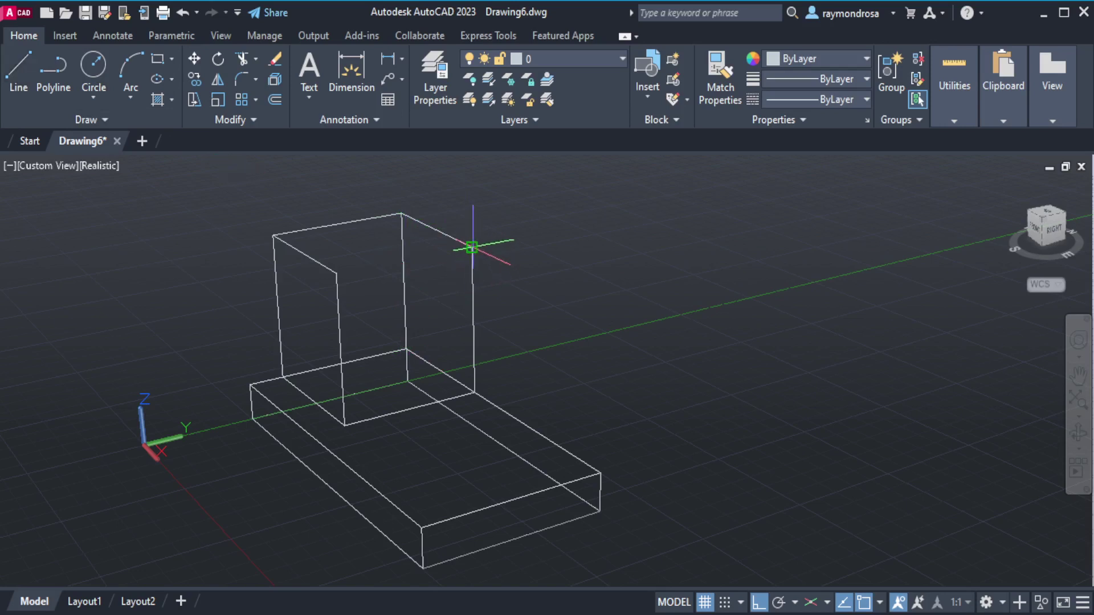
pyautogui.click(472, 246)
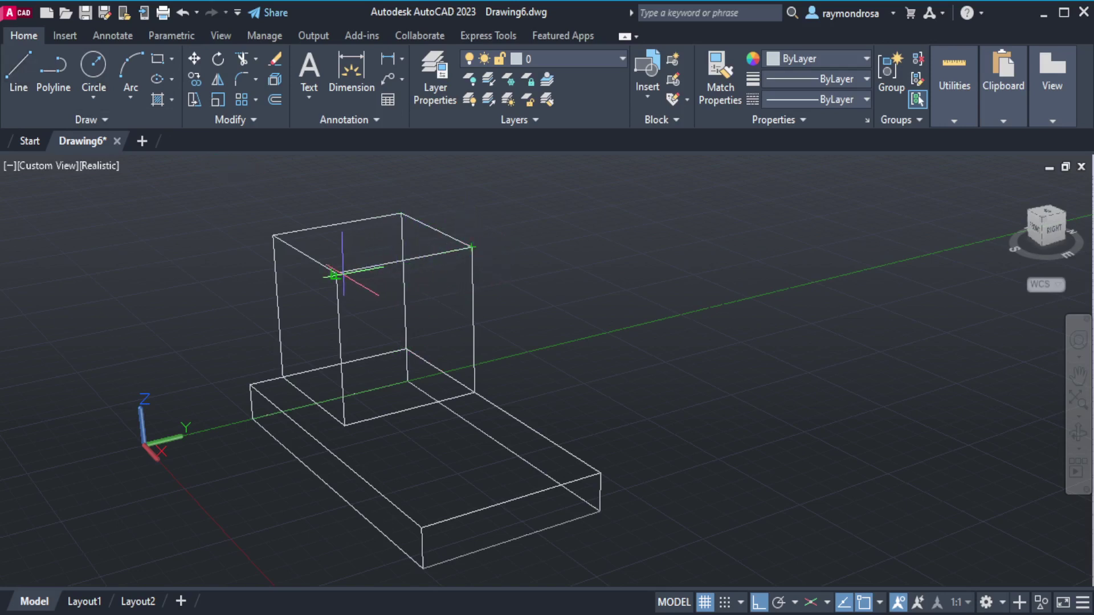
pyautogui.click(336, 272)
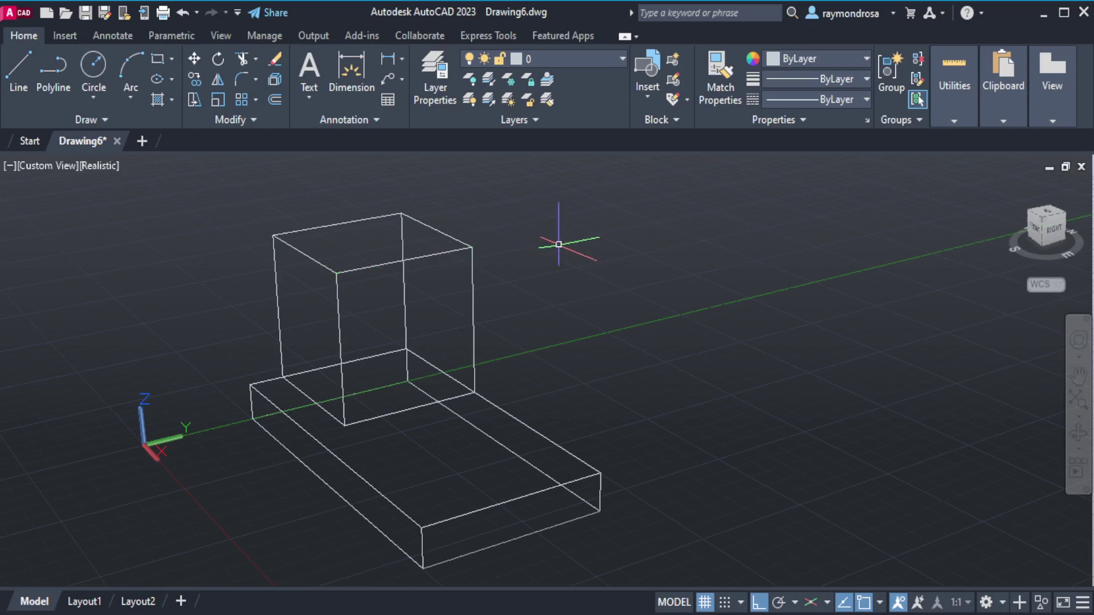
pyautogui.scroll(-1, 572, 241)
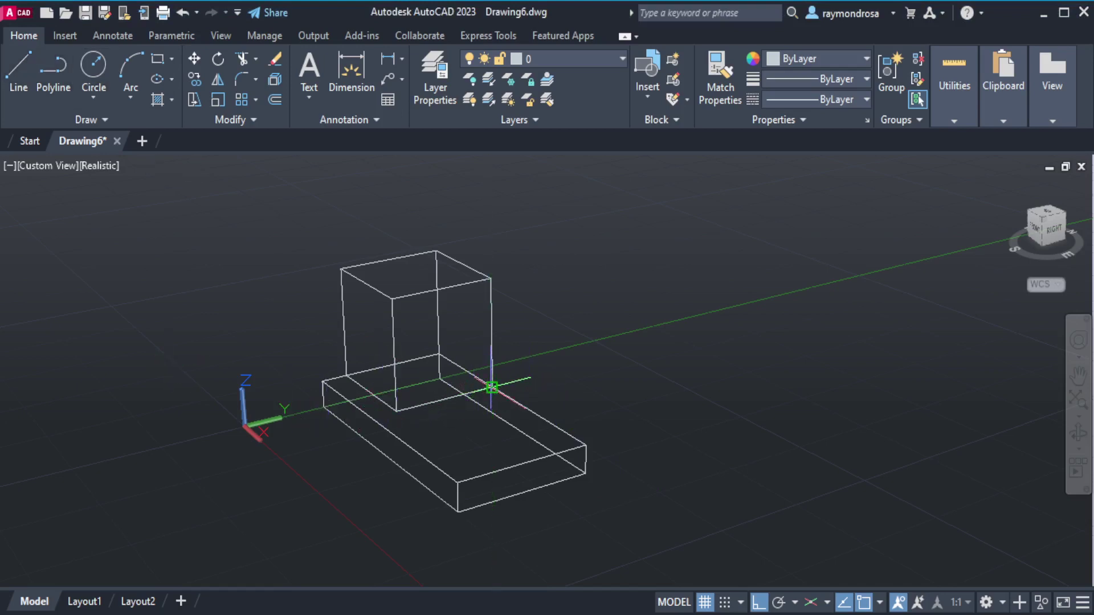
# Step: Draw a short vertical line up from a base point inside the tall box
pyautogui.scroll(2, 432, 402)
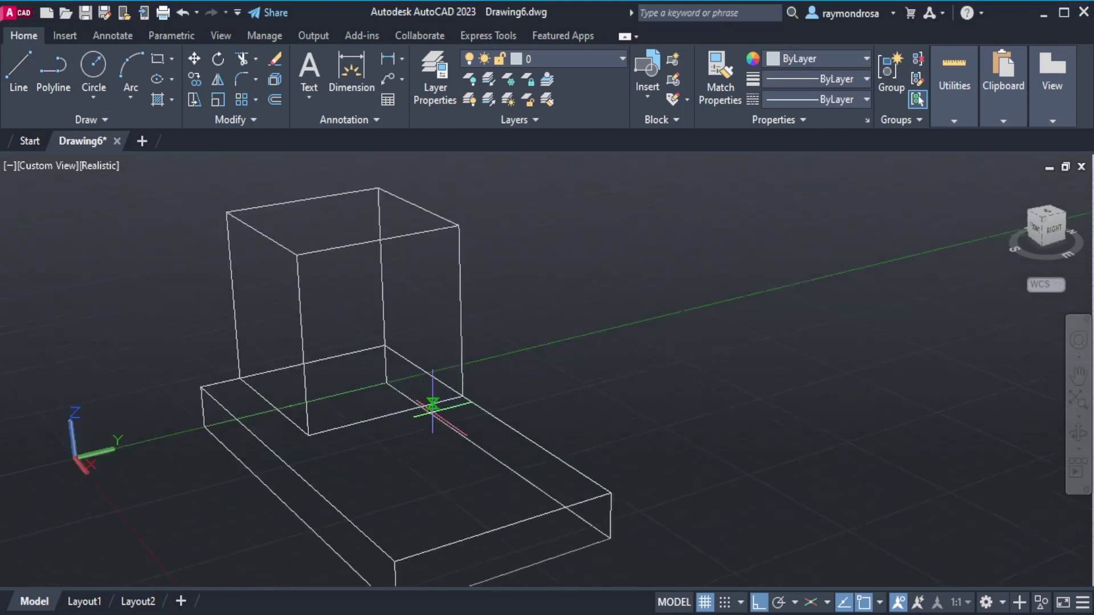
pyautogui.scroll(1, 432, 409)
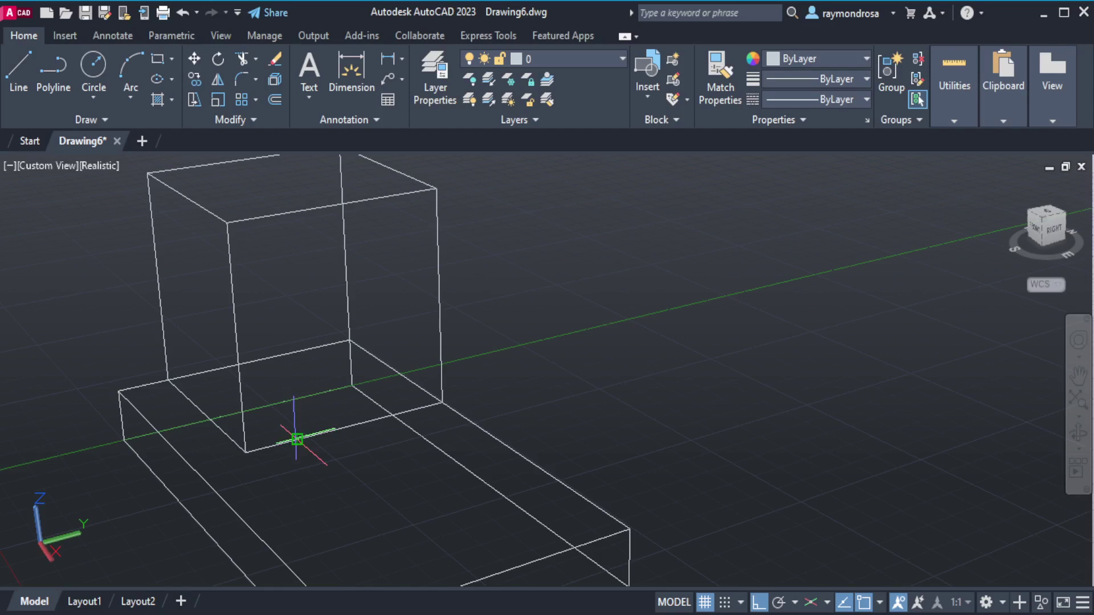
pyautogui.click(297, 439)
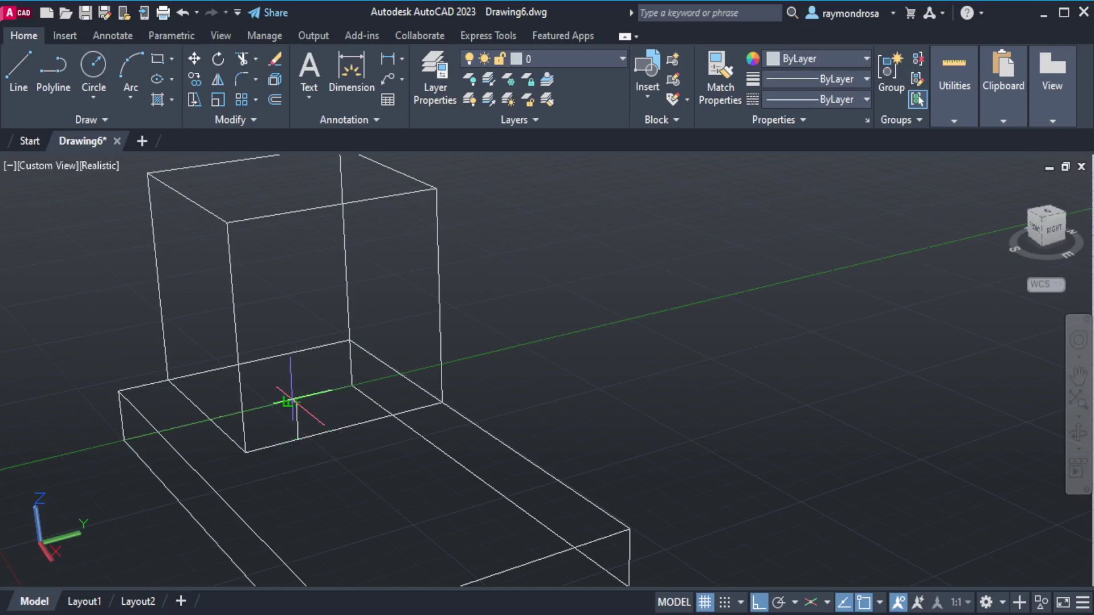
pyautogui.click(297, 402)
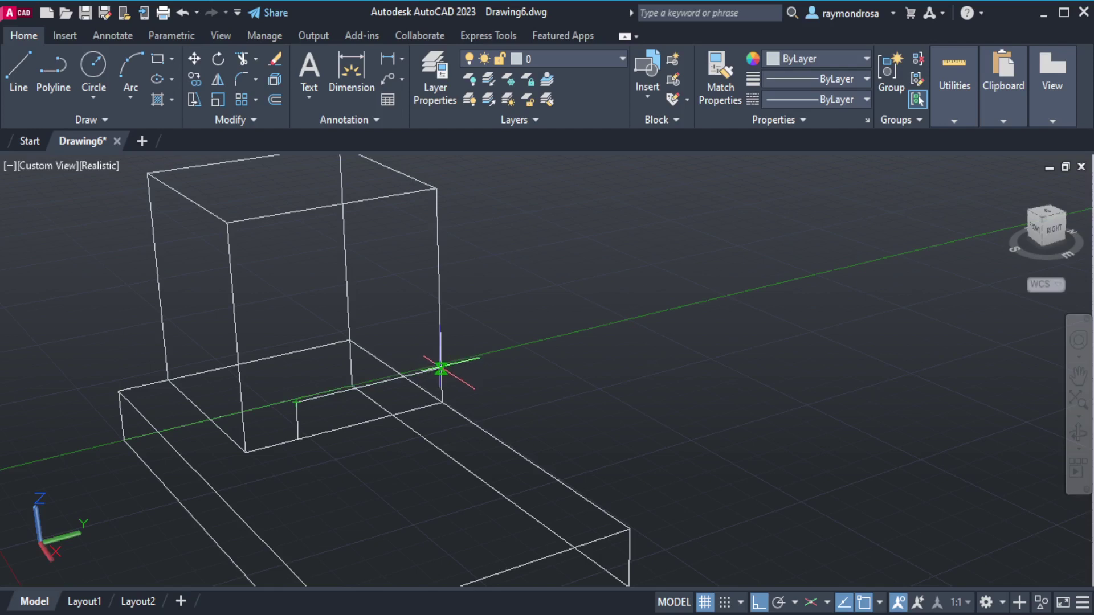
# Step: Check the new short line against the tall box's vertical edge by selecting each, then deselecting
pyautogui.scroll(2, 439, 370)
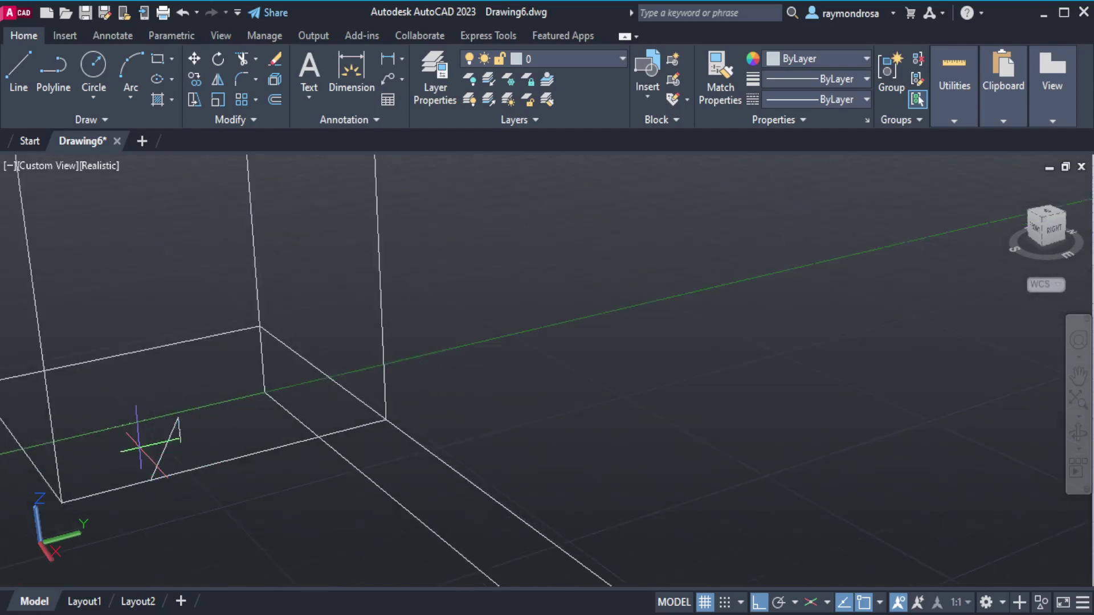
pyautogui.scroll(-1, 366, 391)
pyautogui.scroll(-1, 383, 386)
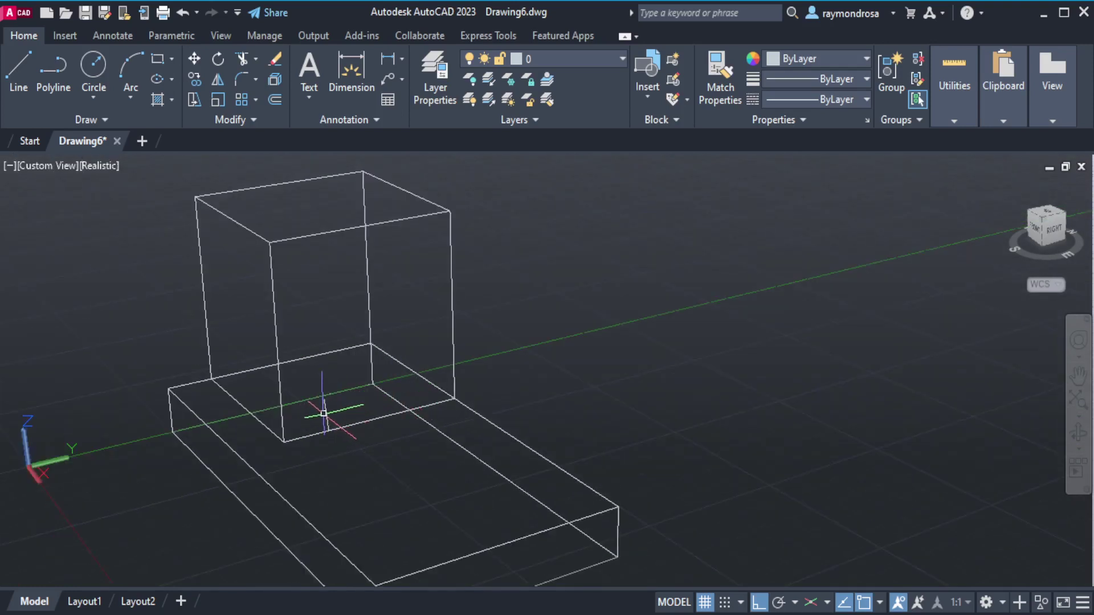
pyautogui.click(326, 414)
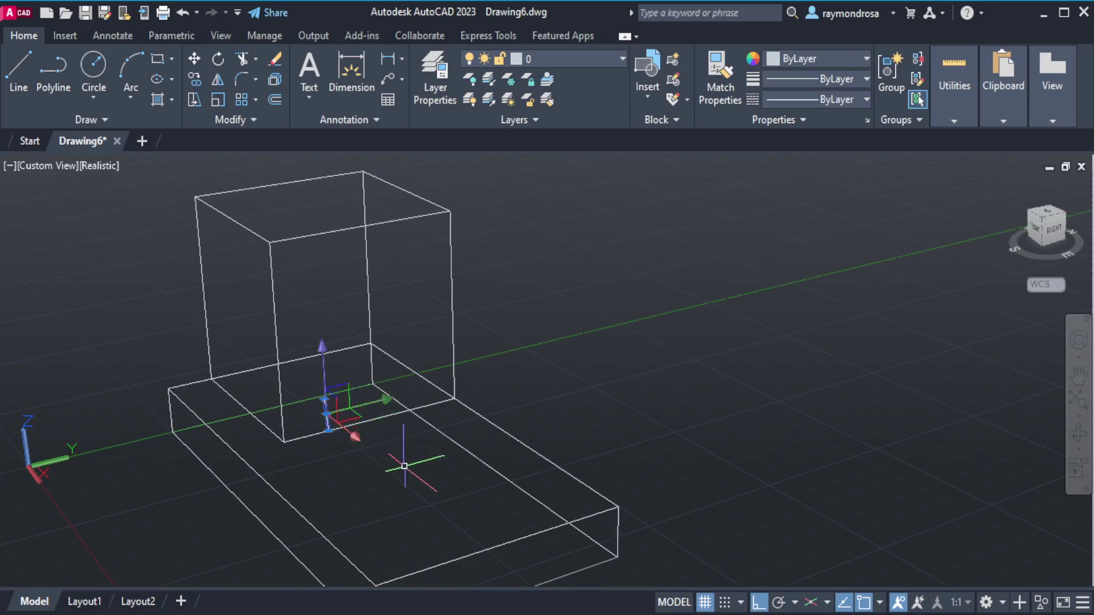
pyautogui.press('Escape')
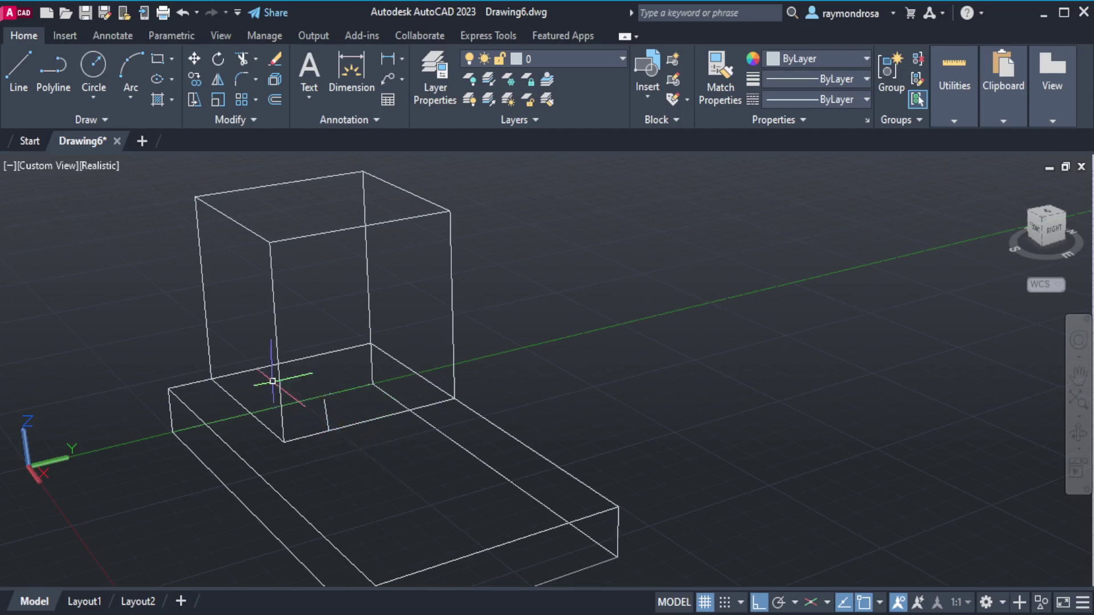
pyautogui.click(278, 371)
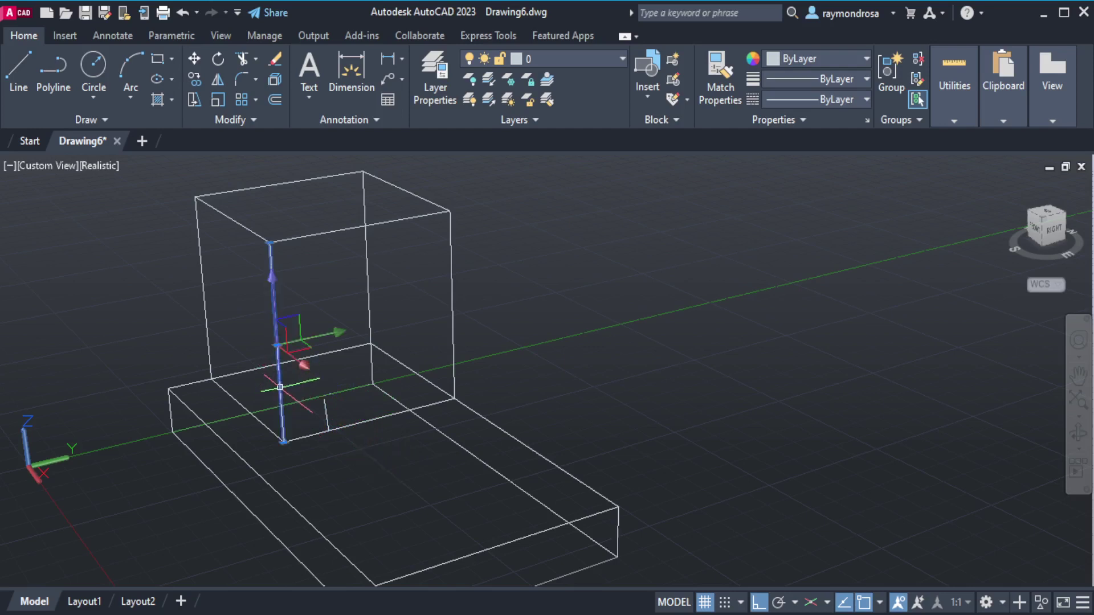
pyautogui.press('Escape')
pyautogui.click(327, 416)
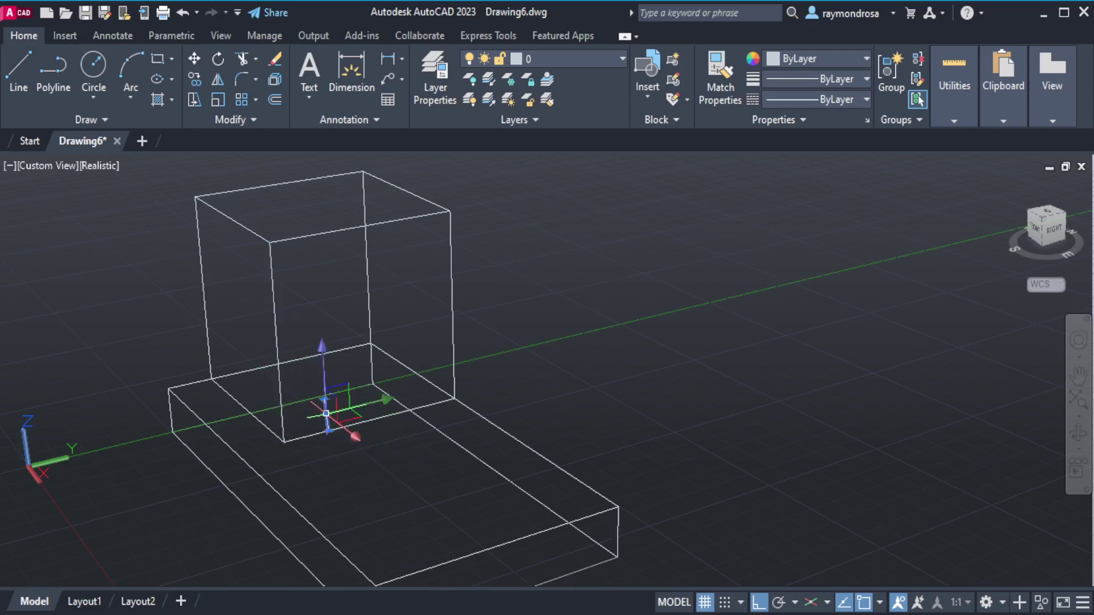
pyautogui.press('Escape')
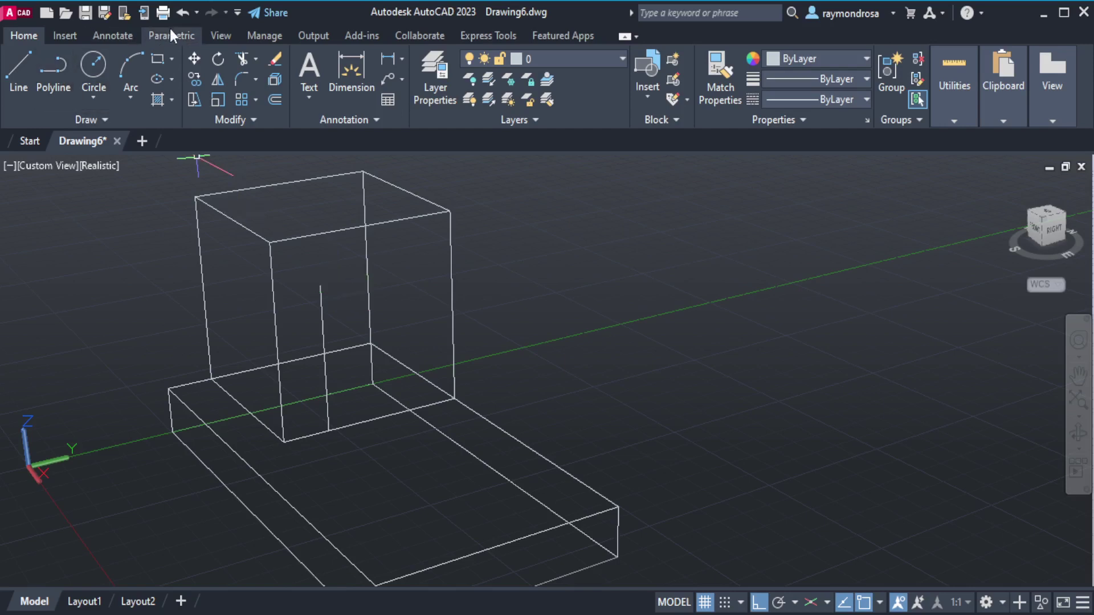
# Step: Undo the stray vertical line and draw a short upright ledge edge from the base
pyautogui.click(183, 14)
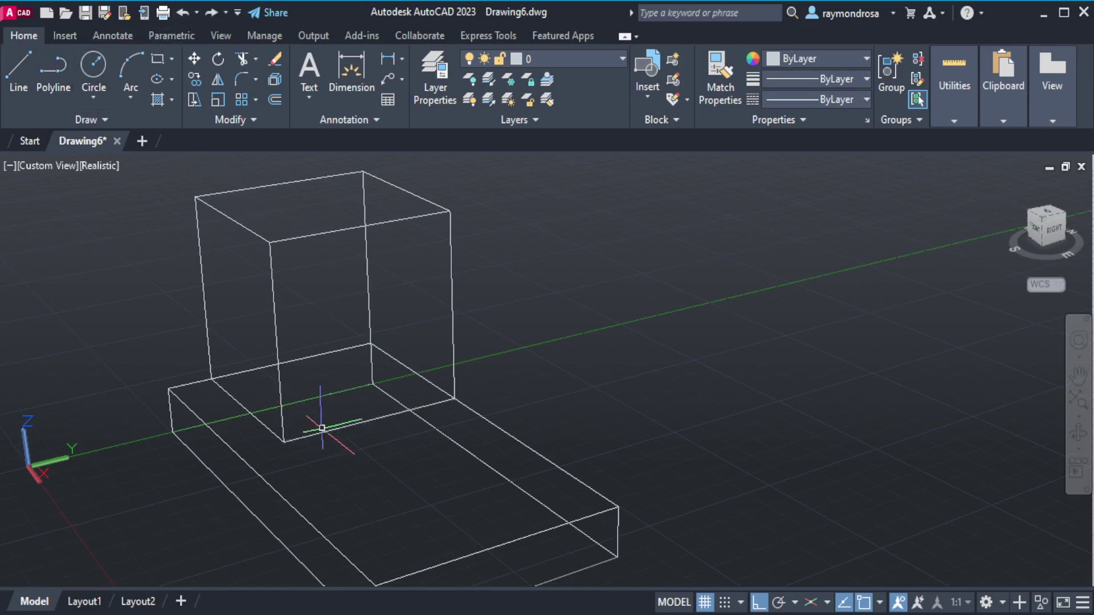
pyautogui.click(23, 61)
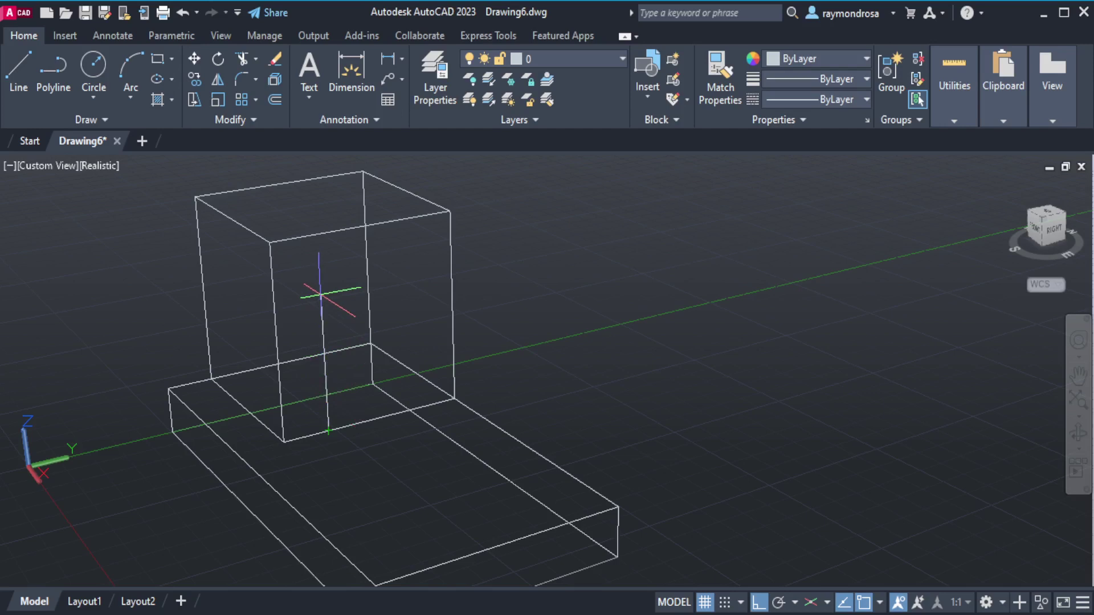
pyautogui.click(320, 295)
pyautogui.click(330, 403)
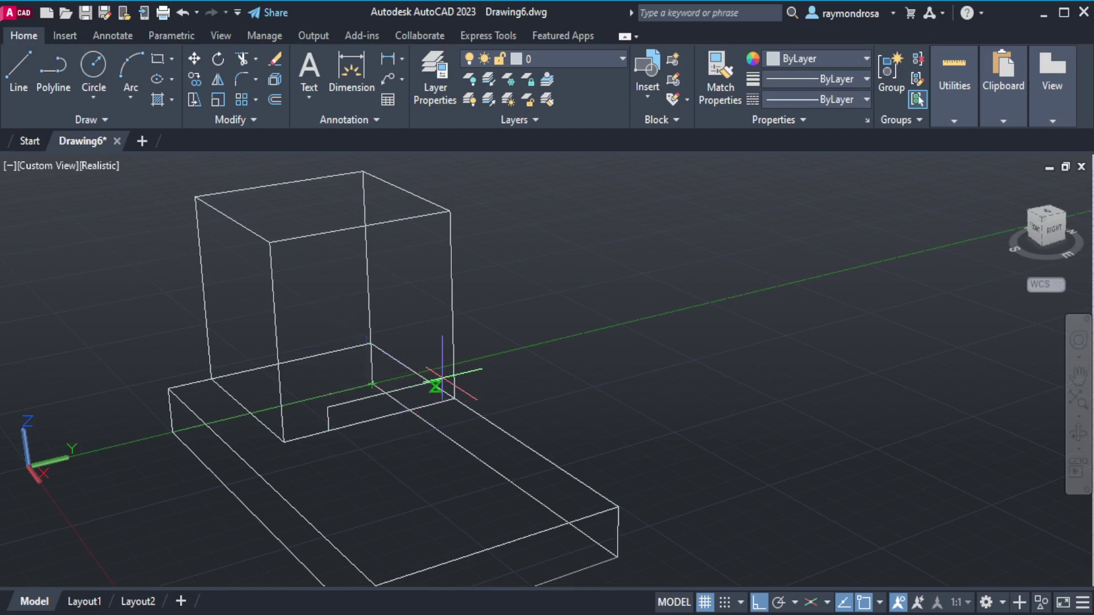
# Step: Zoom in and out, then pan the model up and to the left
pyautogui.scroll(3, 317, 409)
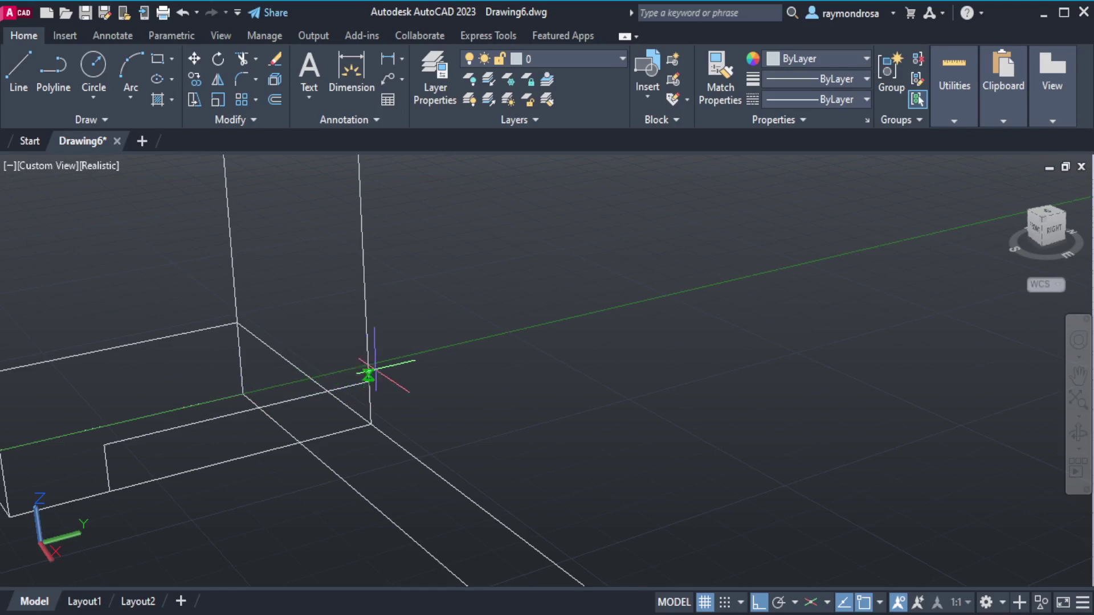
pyautogui.scroll(-4, 367, 376)
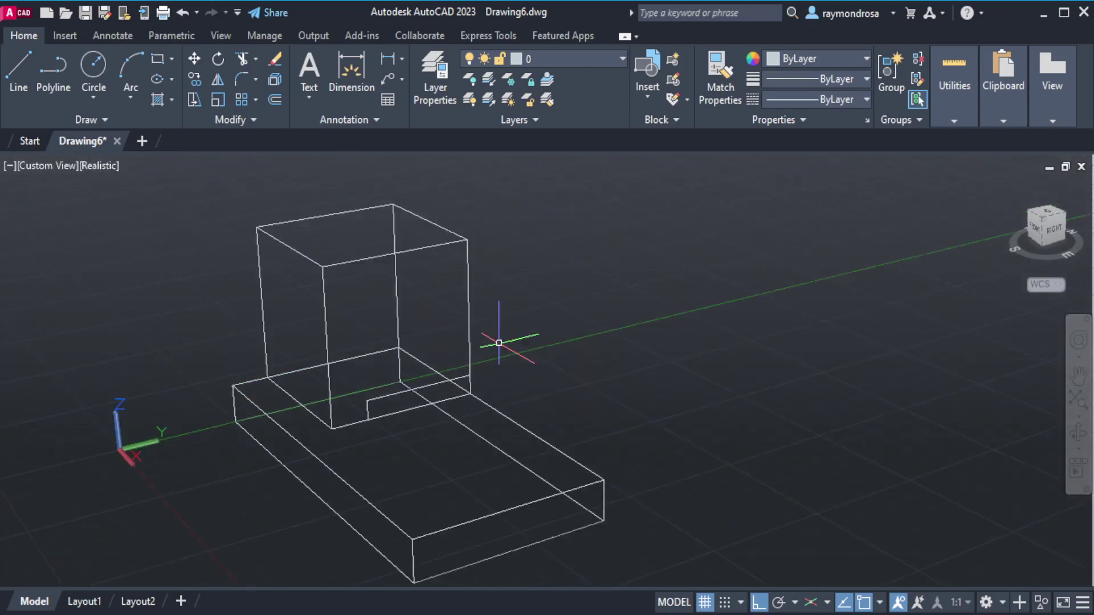
pyautogui.scroll(2, 472, 427)
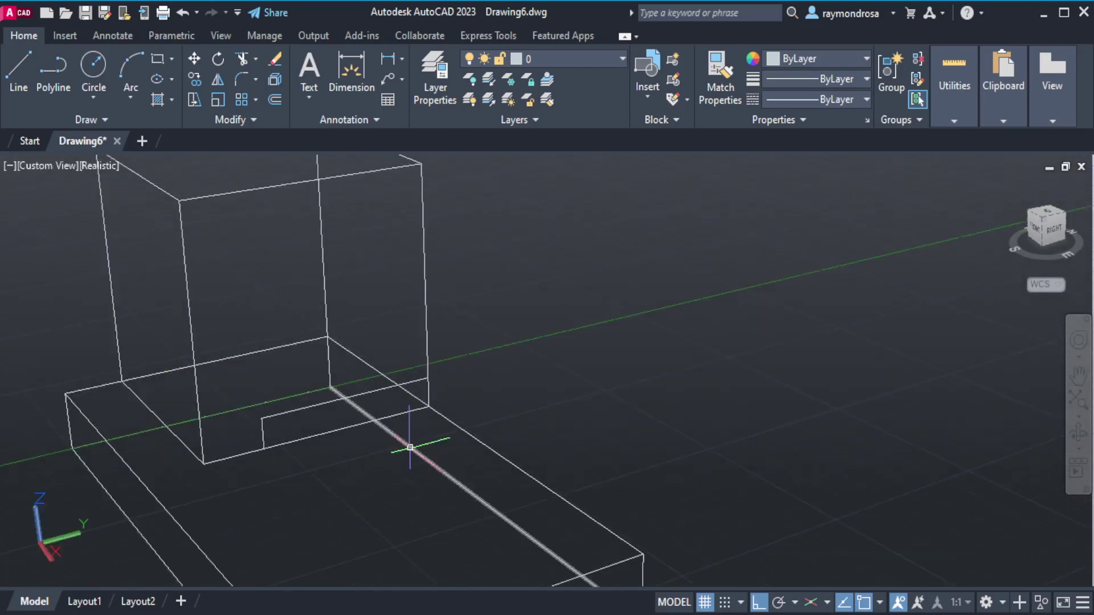
pyautogui.scroll(-3, 410, 448)
pyautogui.scroll(2, 408, 420)
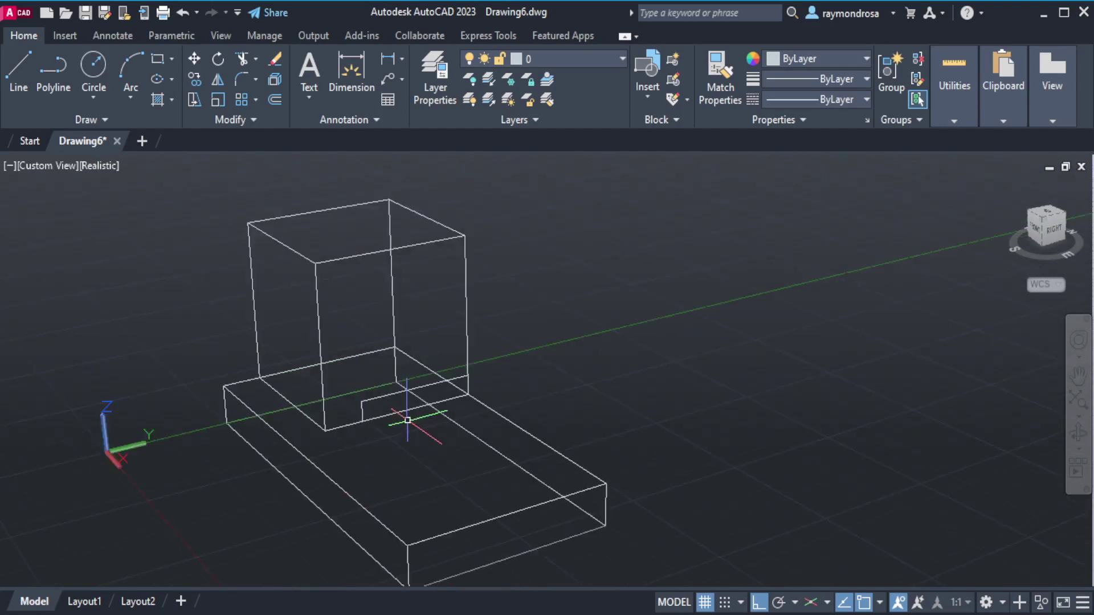
pyautogui.scroll(-2, 407, 419)
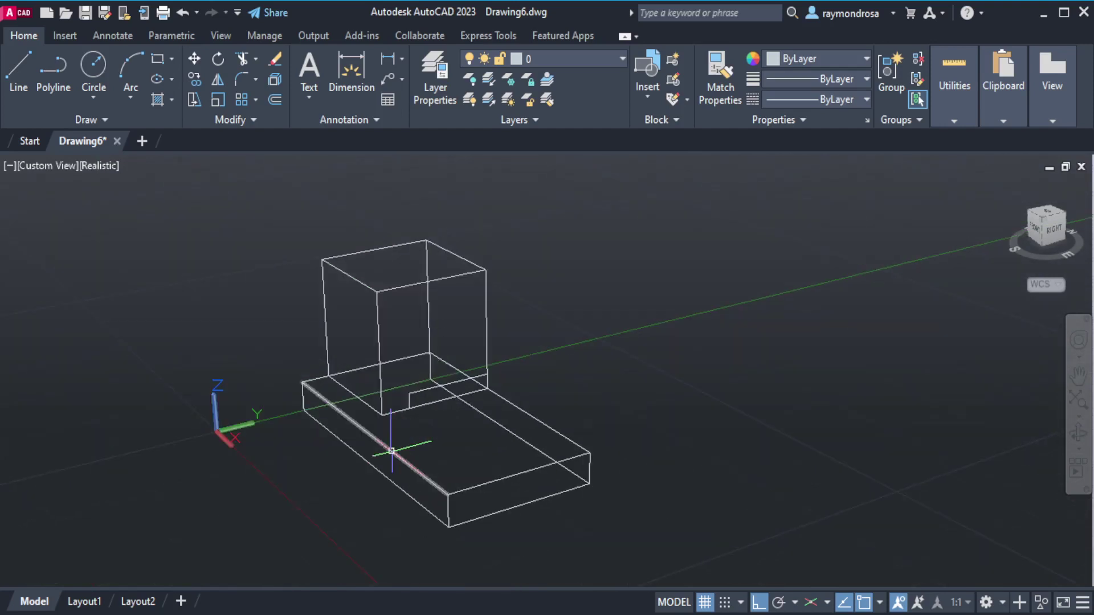
pyautogui.click(1077, 376)
pyautogui.moveTo(452, 425); pyautogui.dragTo(421, 362)
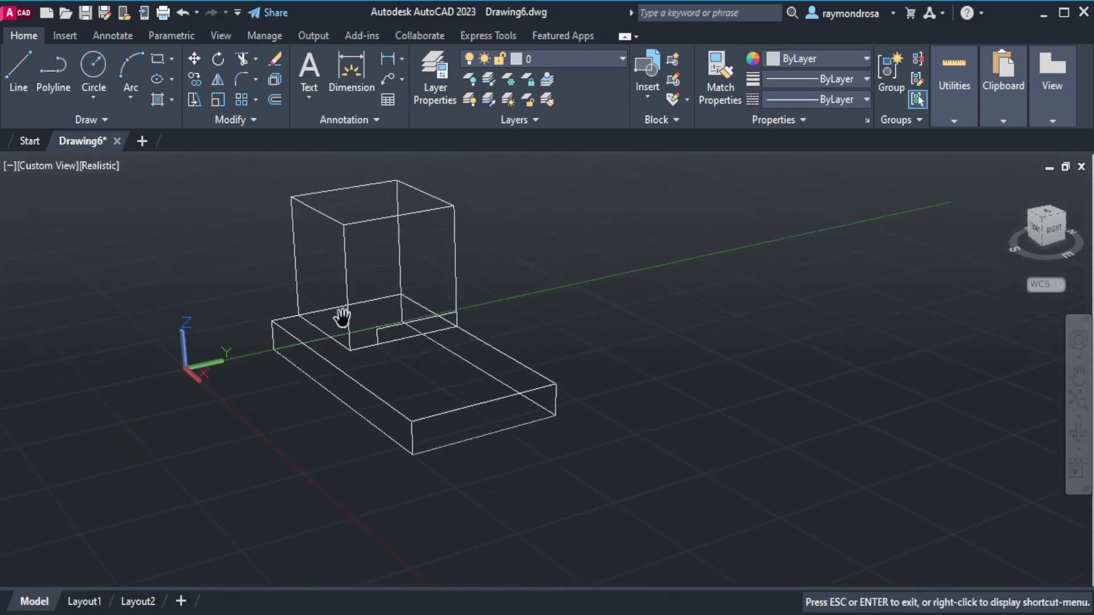
# Step: Zoom and pan until the whole base slab beside the taller box is framed
pyautogui.scroll(2, 342, 322)
pyautogui.scroll(2, 214, 294)
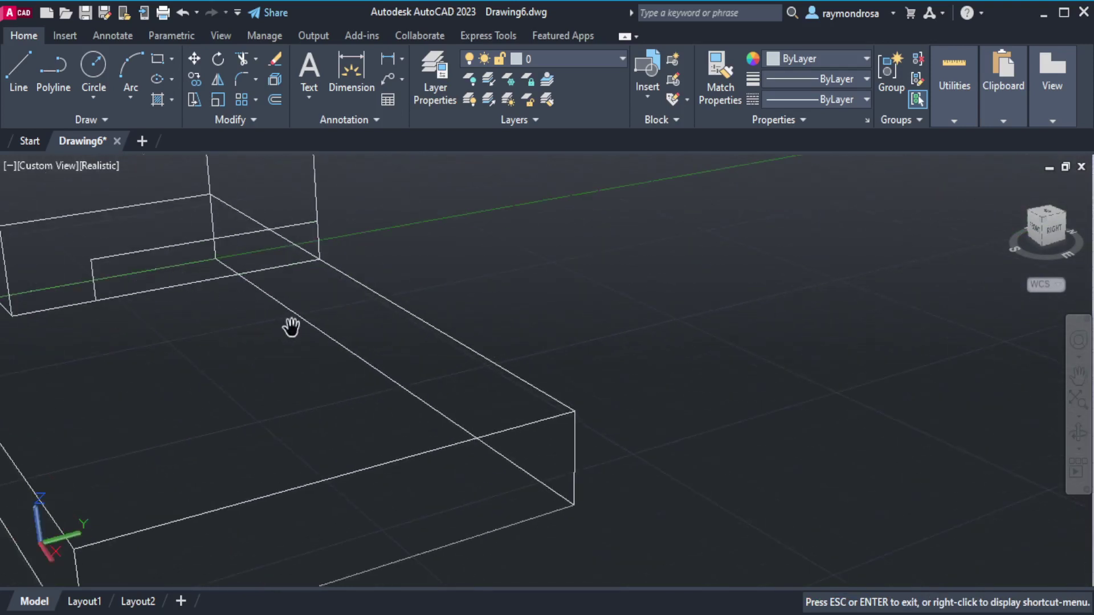
pyautogui.moveTo(290, 324); pyautogui.dragTo(445, 338)
pyautogui.scroll(-2, 202, 280)
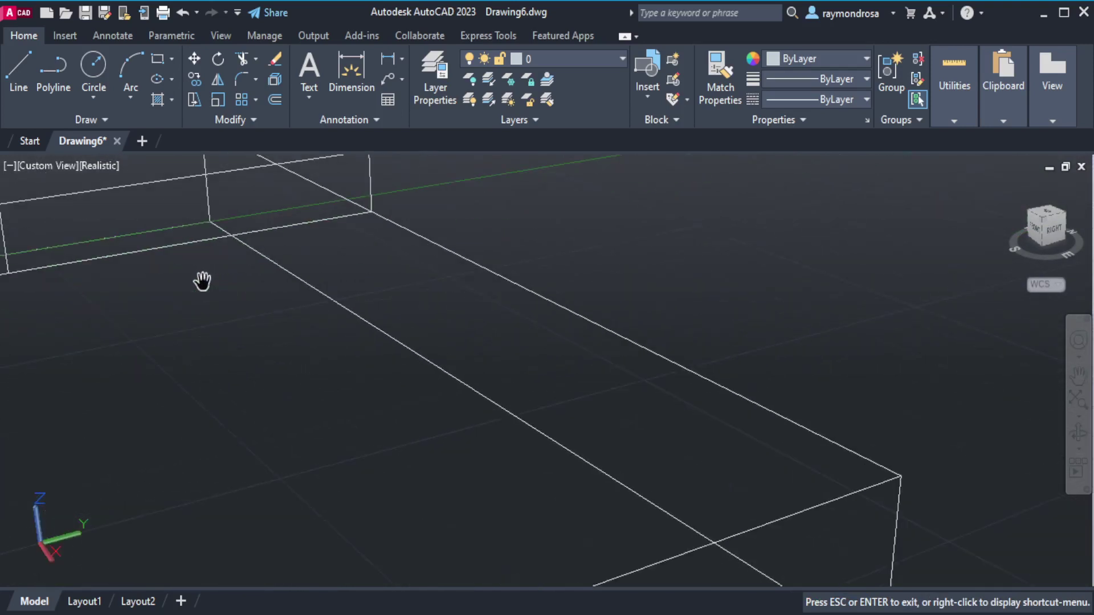
pyautogui.scroll(1, 586, 344)
pyautogui.scroll(1, 227, 317)
pyautogui.scroll(2, 340, 377)
pyautogui.scroll(1, 341, 377)
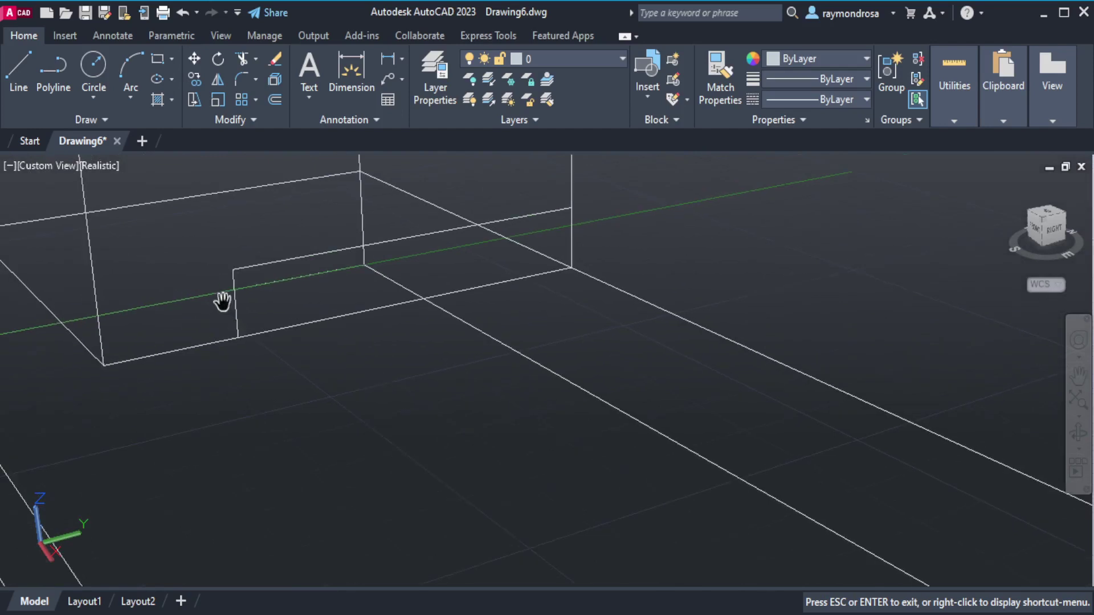
pyautogui.scroll(-1, 204, 265)
pyautogui.scroll(-1, 199, 260)
pyautogui.scroll(-1, 196, 262)
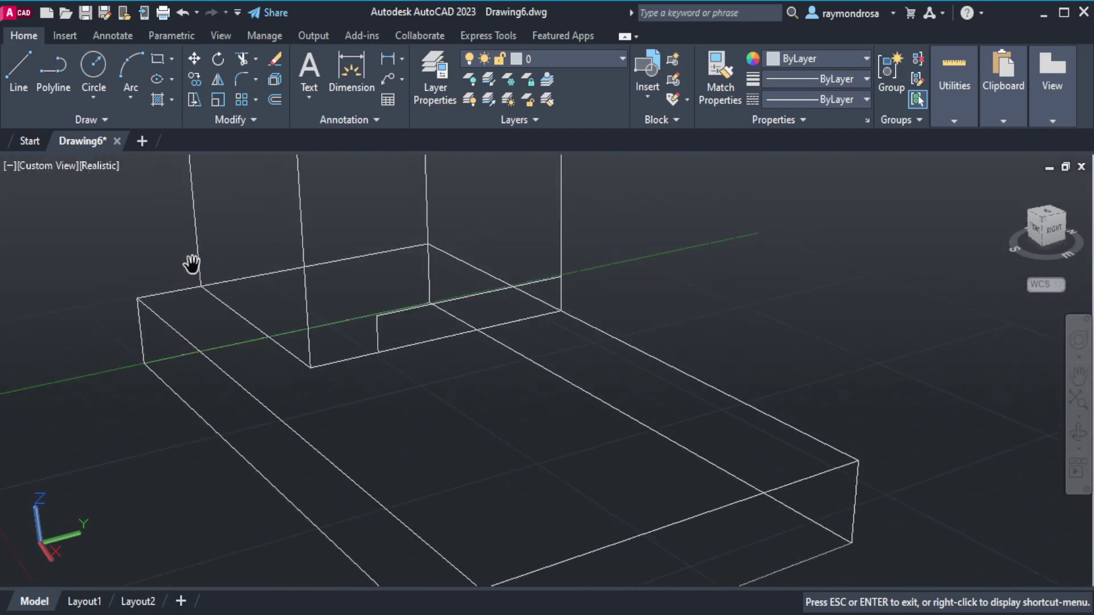
pyautogui.moveTo(371, 285); pyautogui.dragTo(199, 208)
pyautogui.scroll(-1, 199, 208)
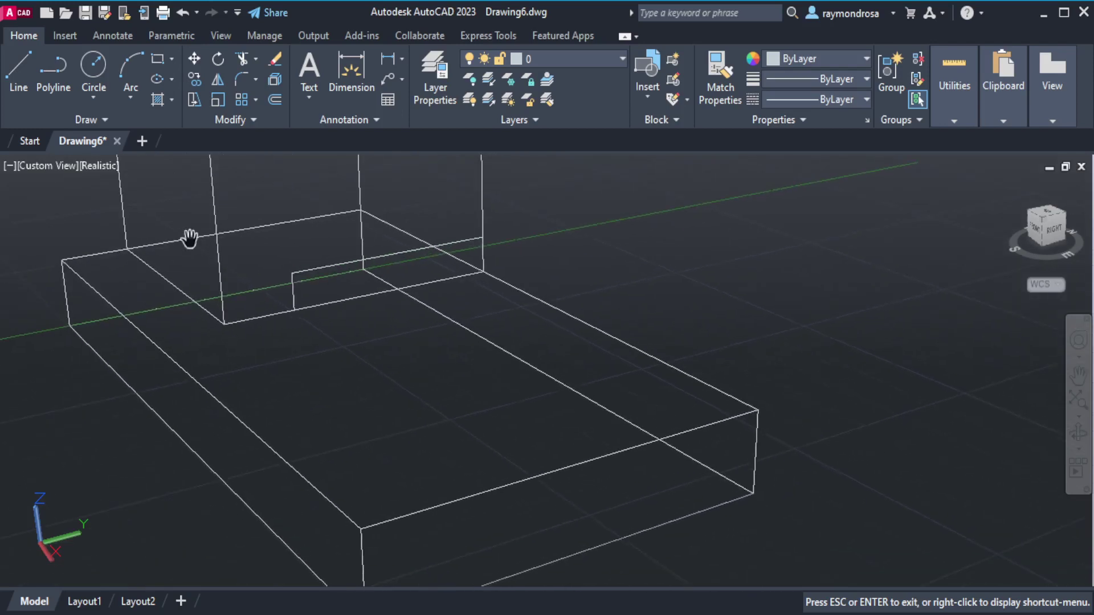
pyautogui.moveTo(349, 296); pyautogui.dragTo(336, 245)
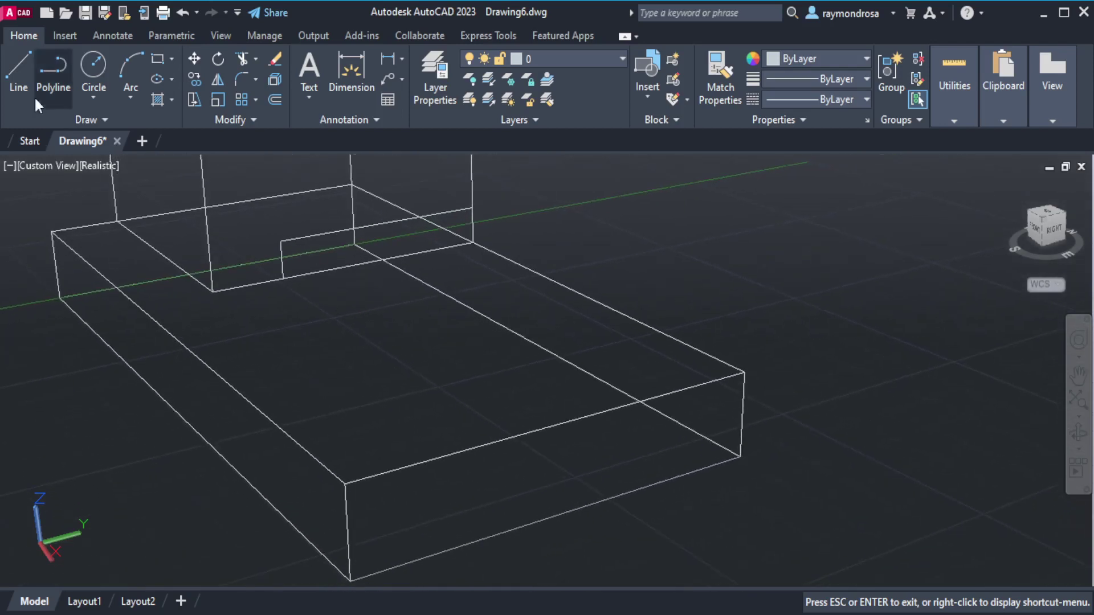
# Step: Draw the ledge's back top edge and far-end drop, and begin the inner base line at the notch corner
pyautogui.click(18, 67)
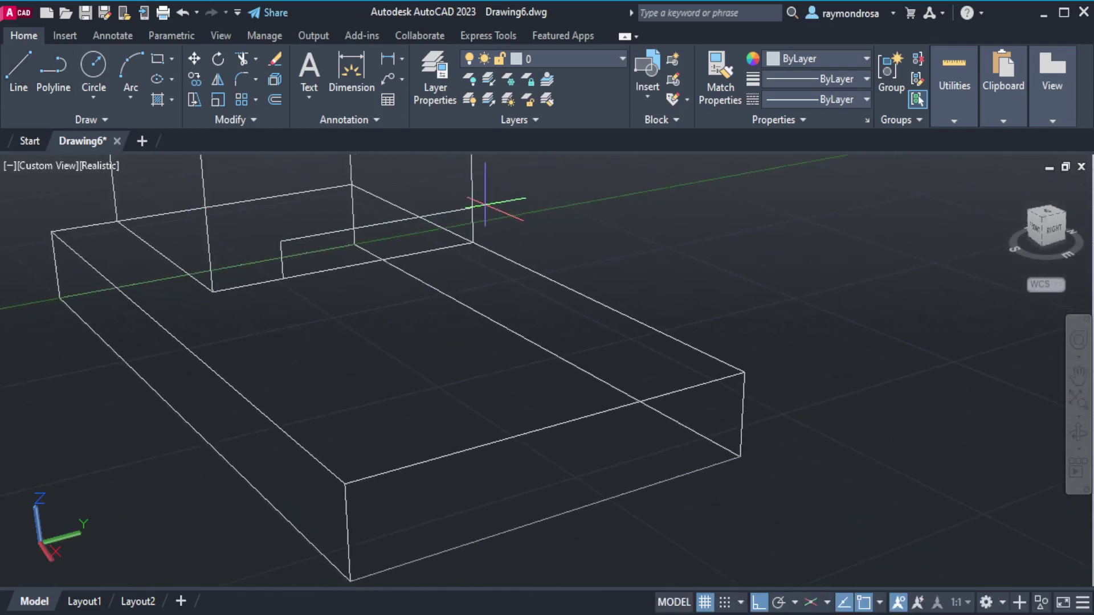
pyautogui.click(471, 206)
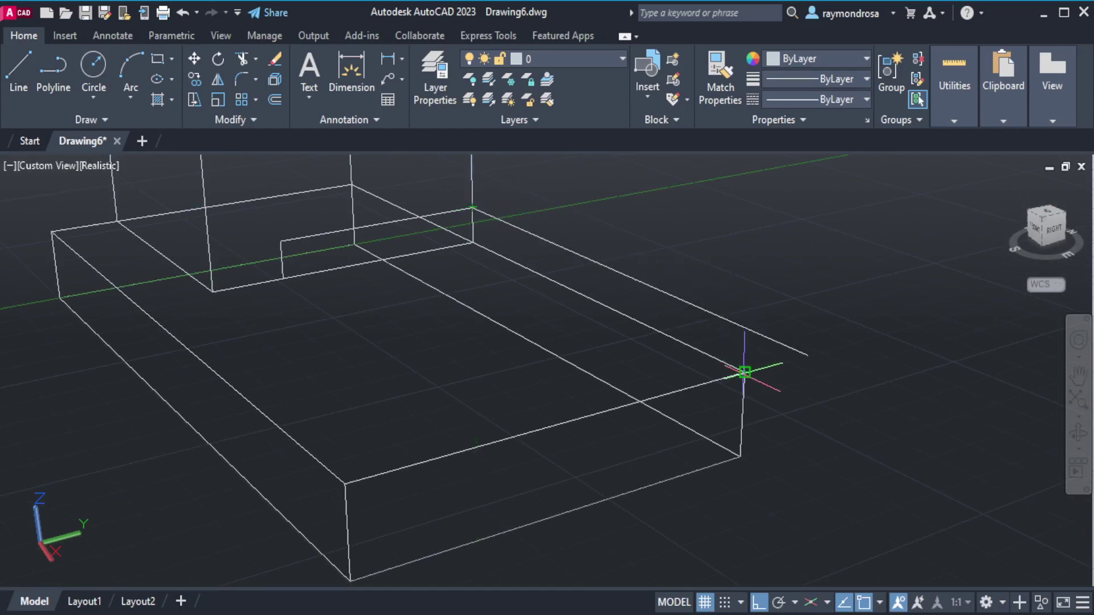
pyautogui.click(747, 328)
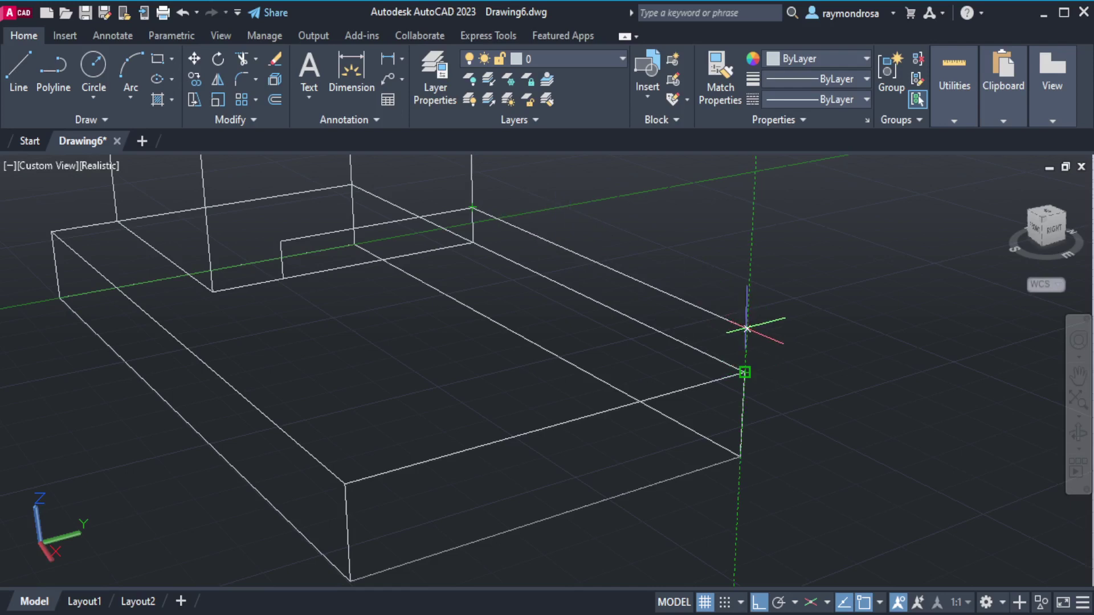
pyautogui.click(743, 374)
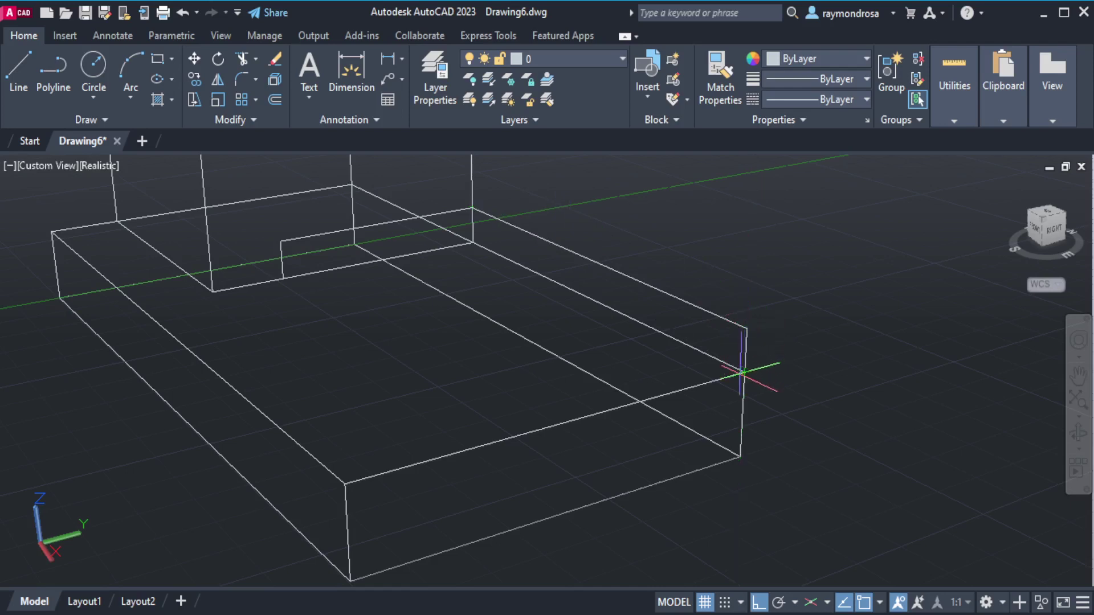
pyautogui.press('Escape')
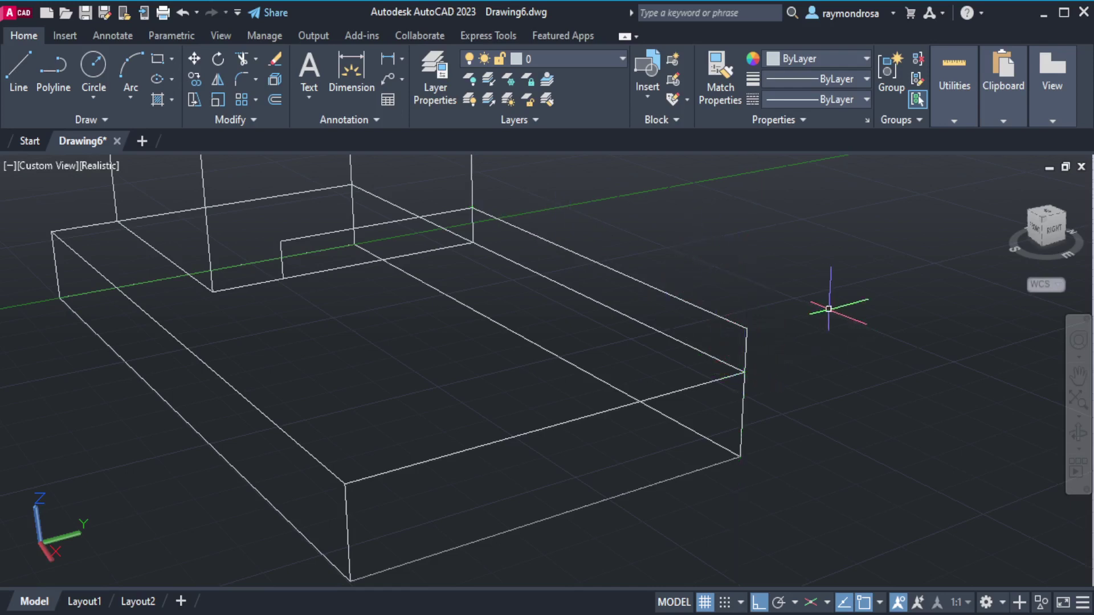
pyautogui.click(23, 97)
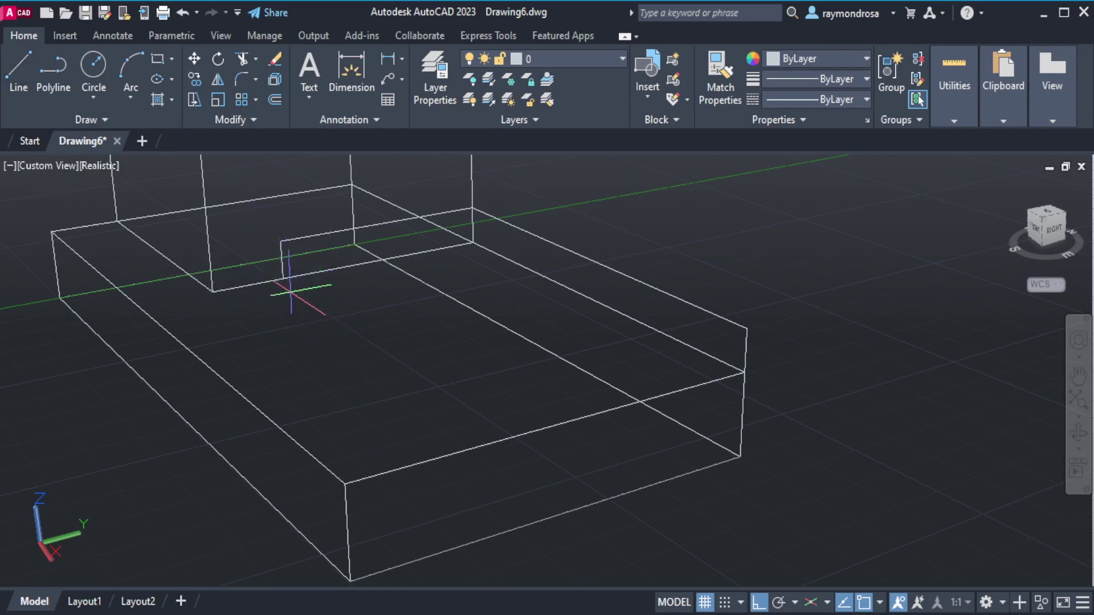
pyautogui.click(282, 279)
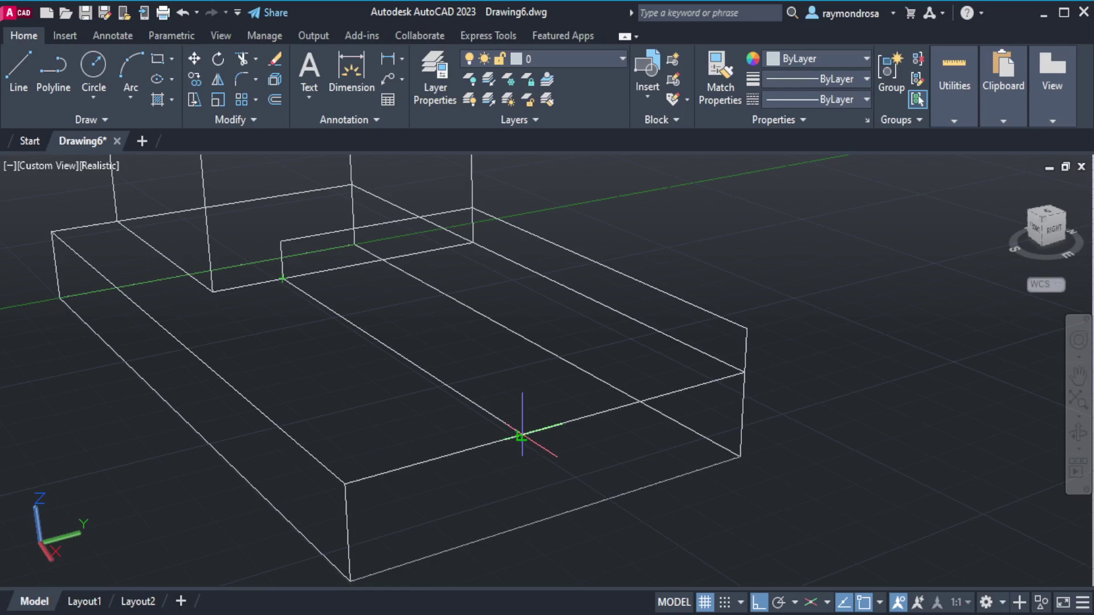
# Step: End the inner base line at the front edge, then draw the ledge's inner top and front vertical edges
pyautogui.click(522, 434)
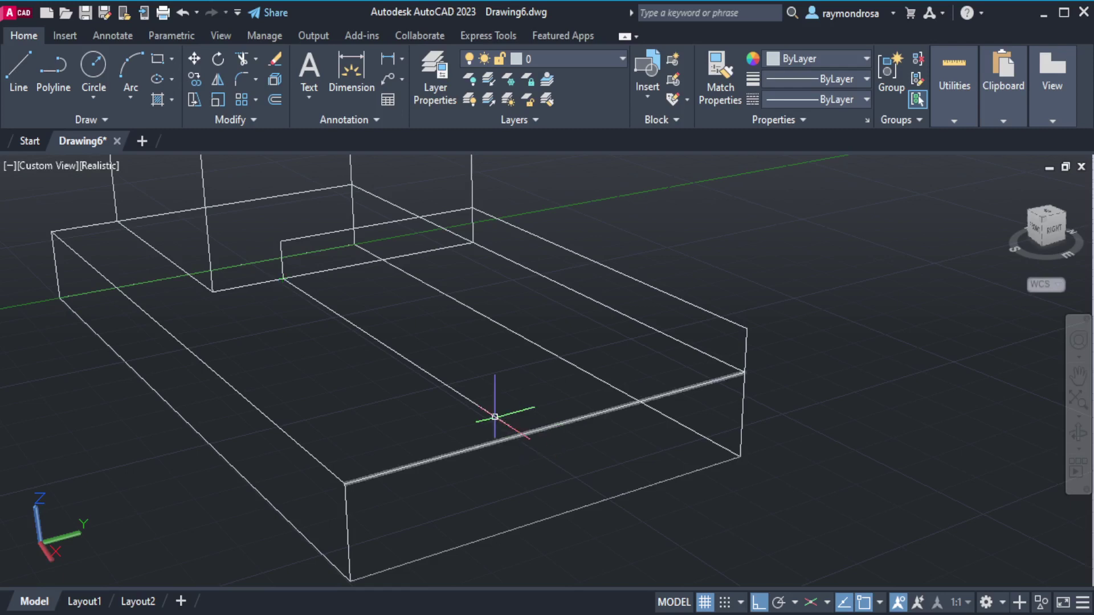
pyautogui.click(19, 69)
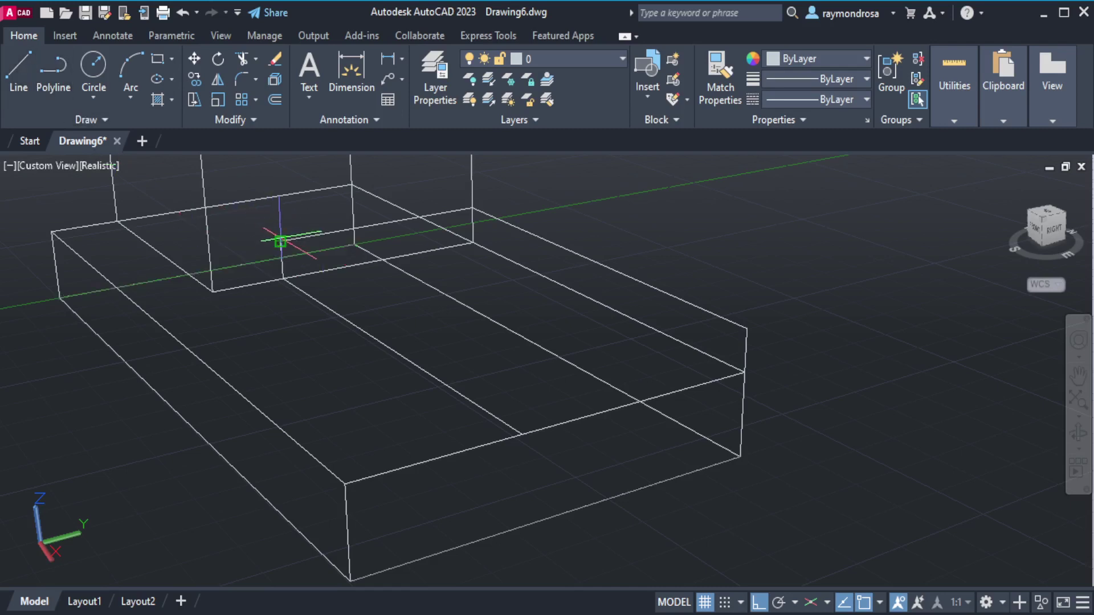
pyautogui.click(281, 242)
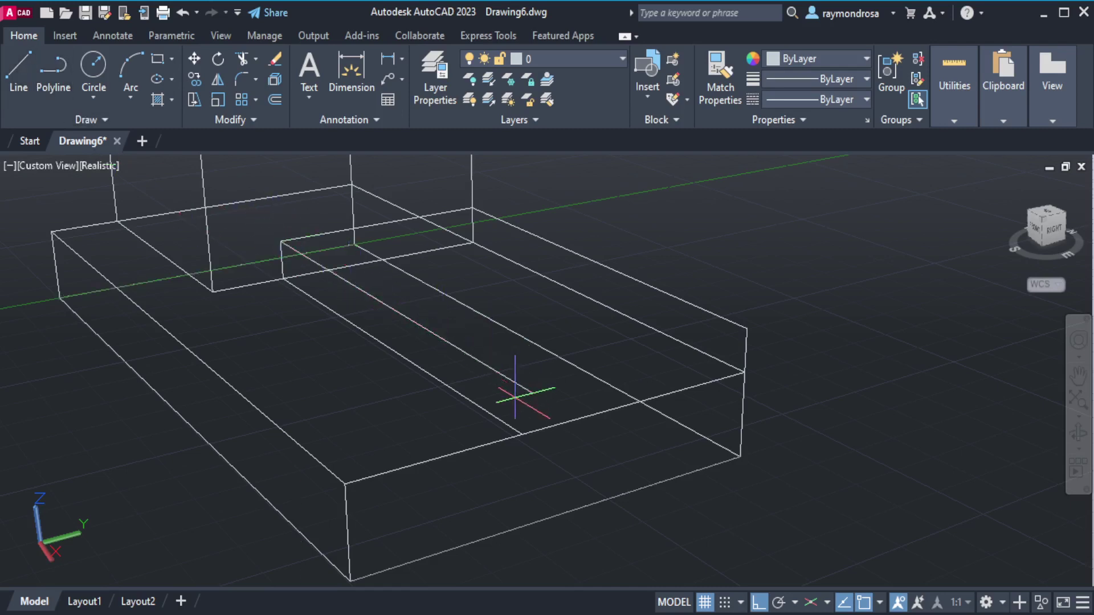
pyautogui.click(572, 420)
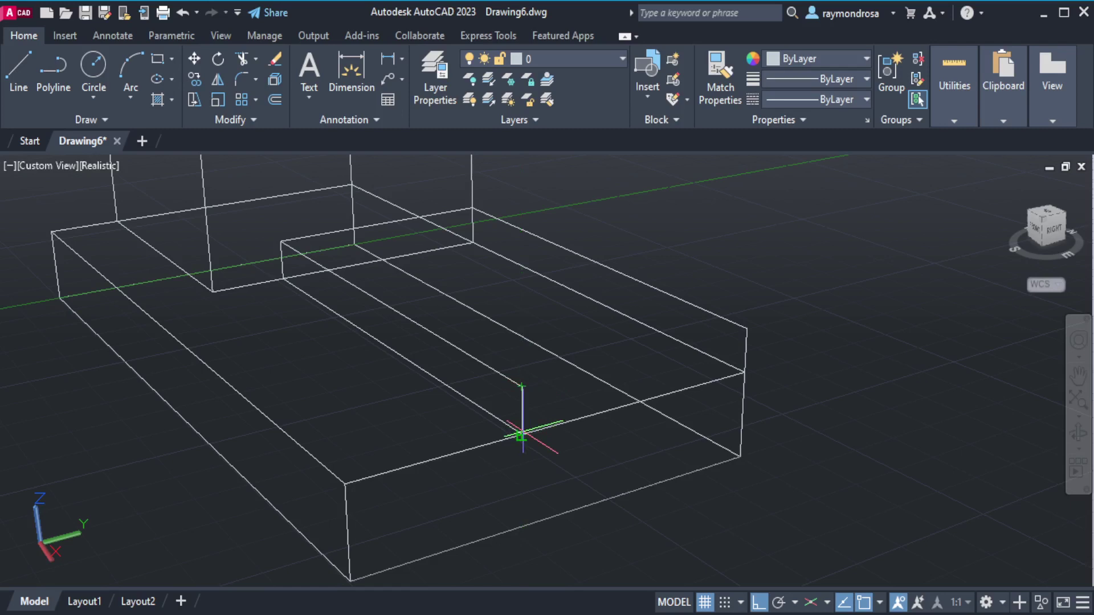
pyautogui.click(522, 436)
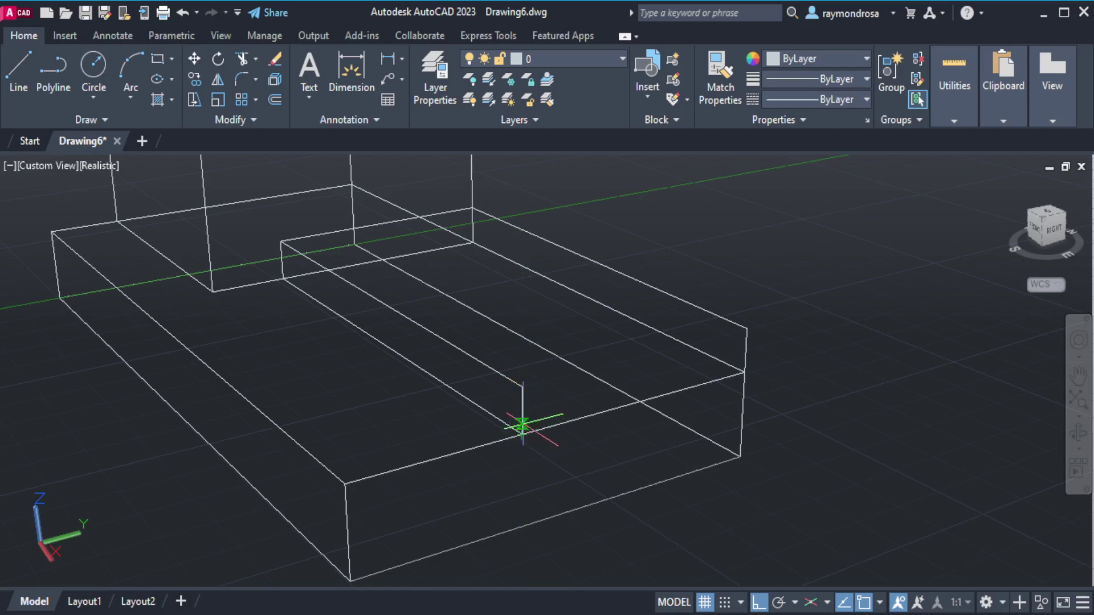
pyautogui.click(522, 387)
# Step: Join the ledge's front top edge to the far corner and fit the whole model in view
pyautogui.click(19, 71)
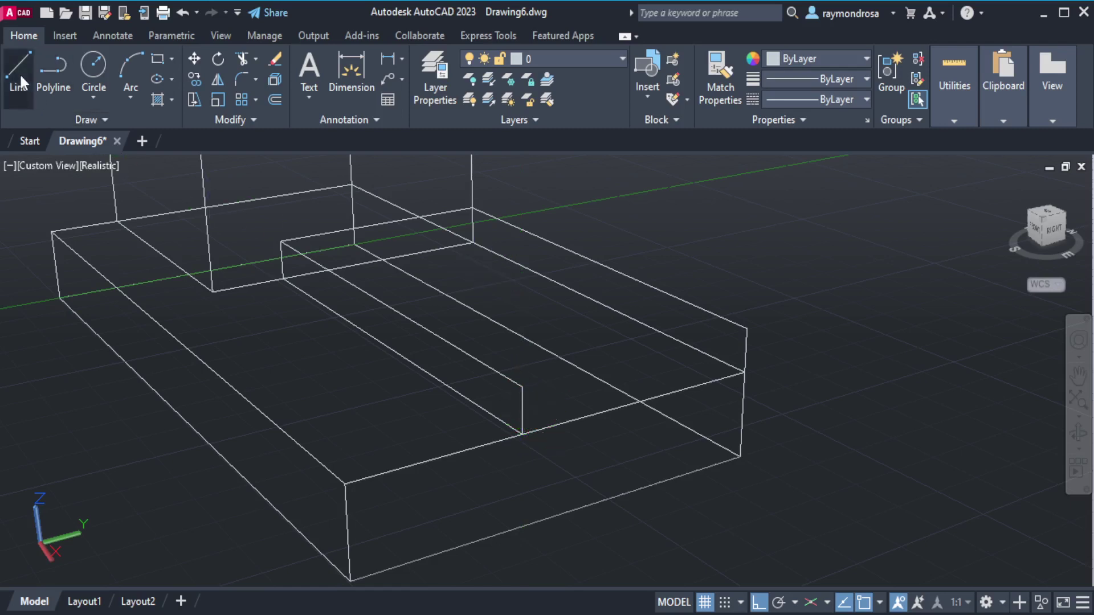
pyautogui.click(521, 387)
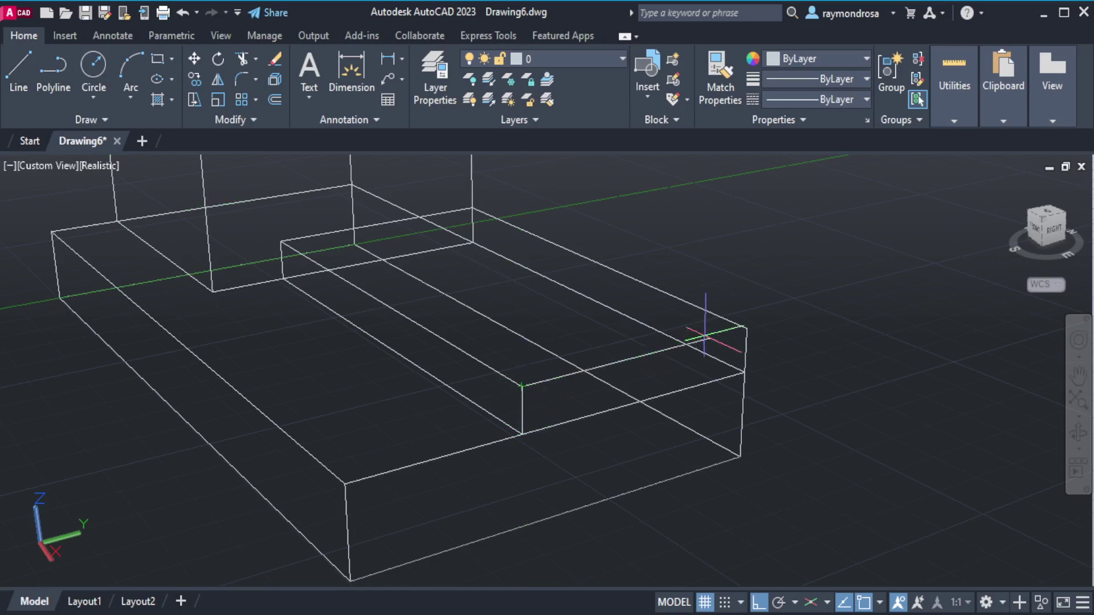
pyautogui.click(746, 329)
pyautogui.press('Return')
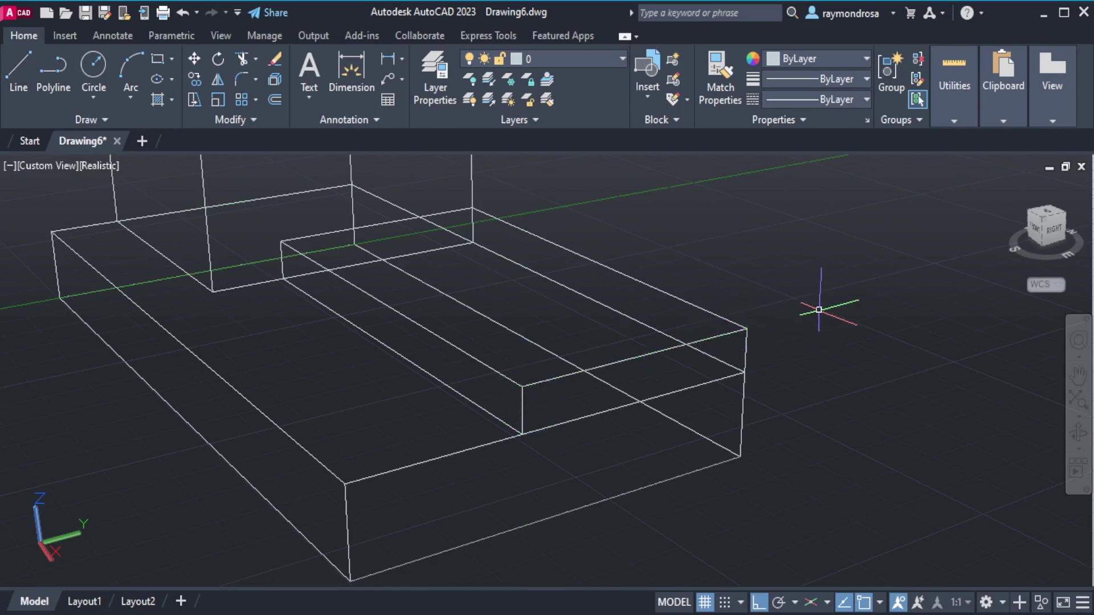
pyautogui.middleClick(819, 310)
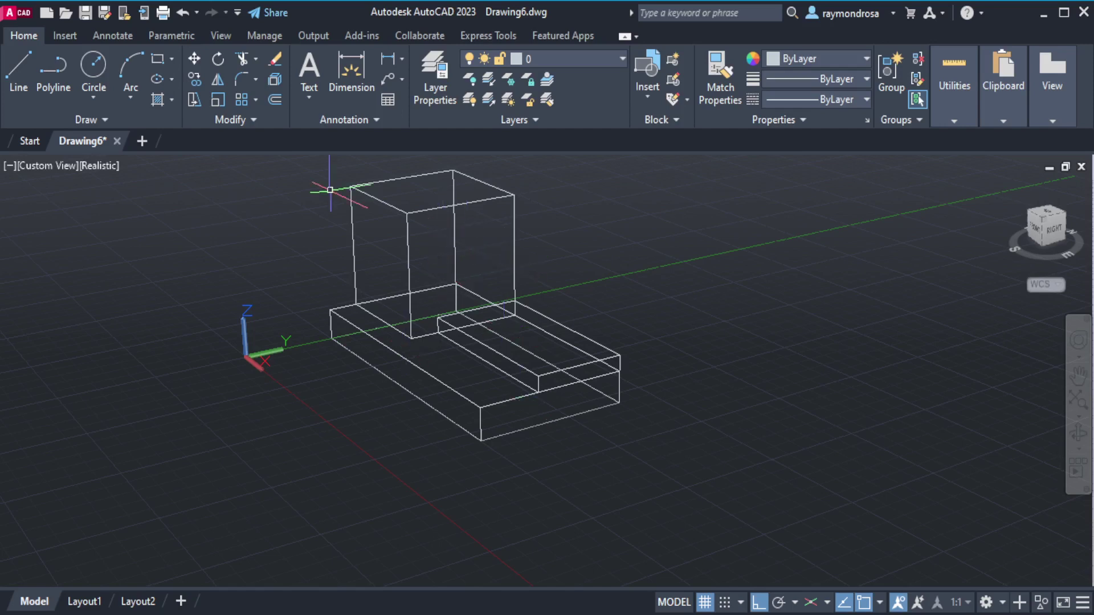
# Step: Orbit the view slightly so the base, tall box and ledge appear turned a little
pyautogui.keyDown('shift'); pyautogui.moveTo(317, 183); pyautogui.dragTo(323, 176, button='middle'); pyautogui.keyUp('shift')
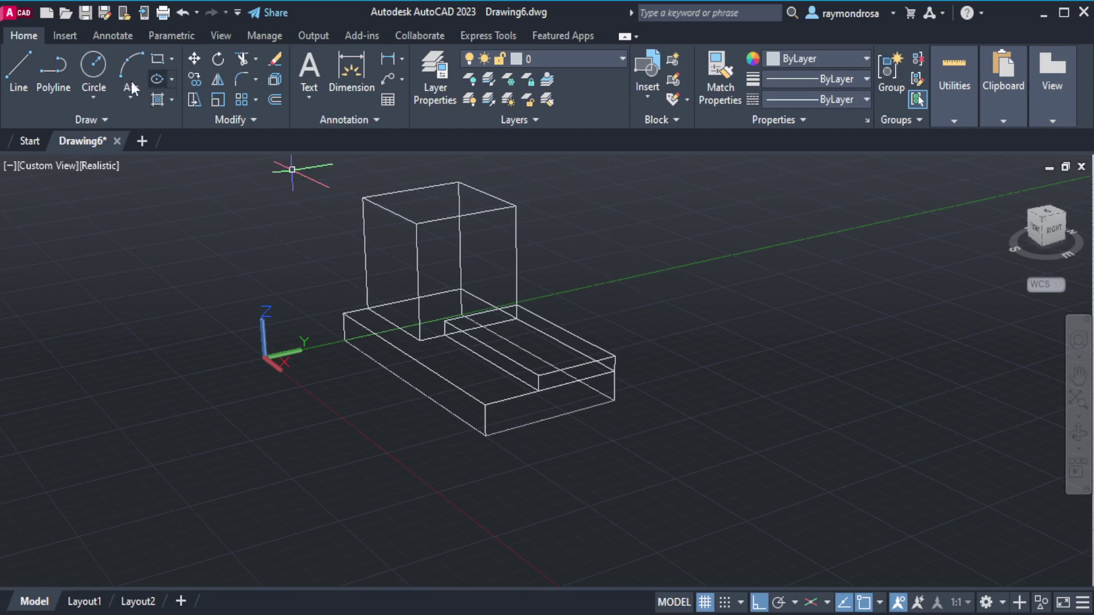
# Step: Save the drawing from the Quick Access toolbar as 'GEEN-108-AutoCad 3D Model'
pyautogui.click(83, 12)
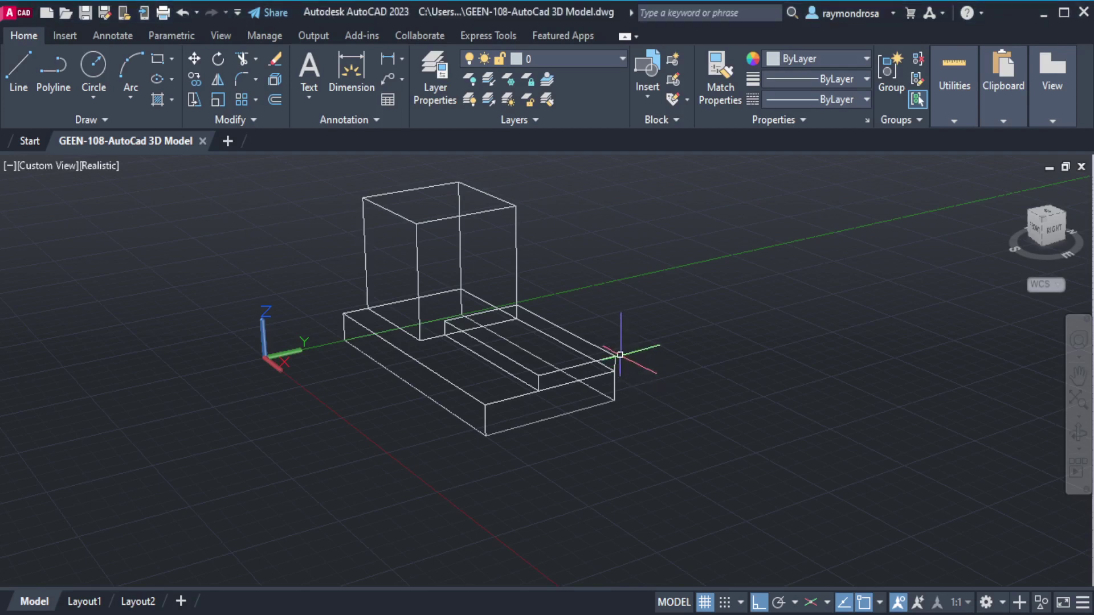
# Step: Orbit the saved model to view the base box, tall block and ledge from another side
pyautogui.click(1079, 440)
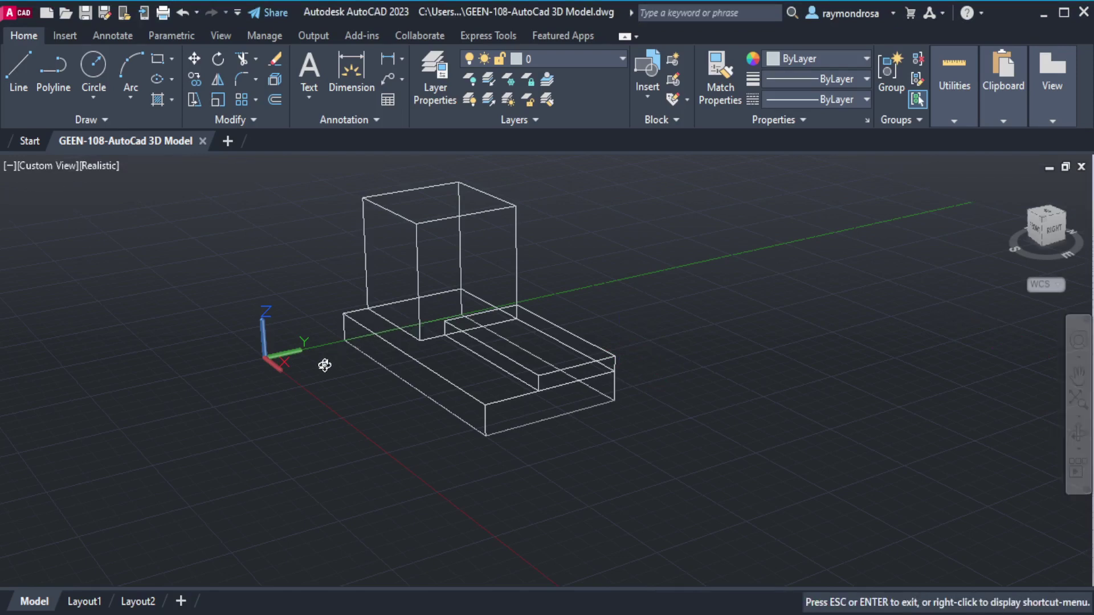
pyautogui.moveTo(323, 367)
pyautogui.mouseDown()
pyautogui.moveTo(503, 434)
pyautogui.moveTo(547, 440)
pyautogui.moveTo(703, 428)
pyautogui.moveTo(746, 390)
pyautogui.moveTo(691, 317)
pyautogui.moveTo(691, 296)
pyautogui.moveTo(690, 368)
pyautogui.moveTo(471, 450)
pyautogui.moveTo(491, 278)
pyautogui.moveTo(497, 293)
pyautogui.moveTo(491, 254)
pyautogui.moveTo(486, 350)
pyautogui.moveTo(356, 374)
pyautogui.moveTo(310, 367)
pyautogui.moveTo(327, 344)
pyautogui.moveTo(322, 376)
pyautogui.moveTo(277, 376)
pyautogui.moveTo(394, 388)
pyautogui.moveTo(506, 374)
pyautogui.moveTo(413, 395)
pyautogui.moveTo(429, 397)
pyautogui.moveTo(415, 385)
pyautogui.moveTo(422, 357)
pyautogui.moveTo(328, 391)
pyautogui.moveTo(379, 382)
pyautogui.mouseUp()
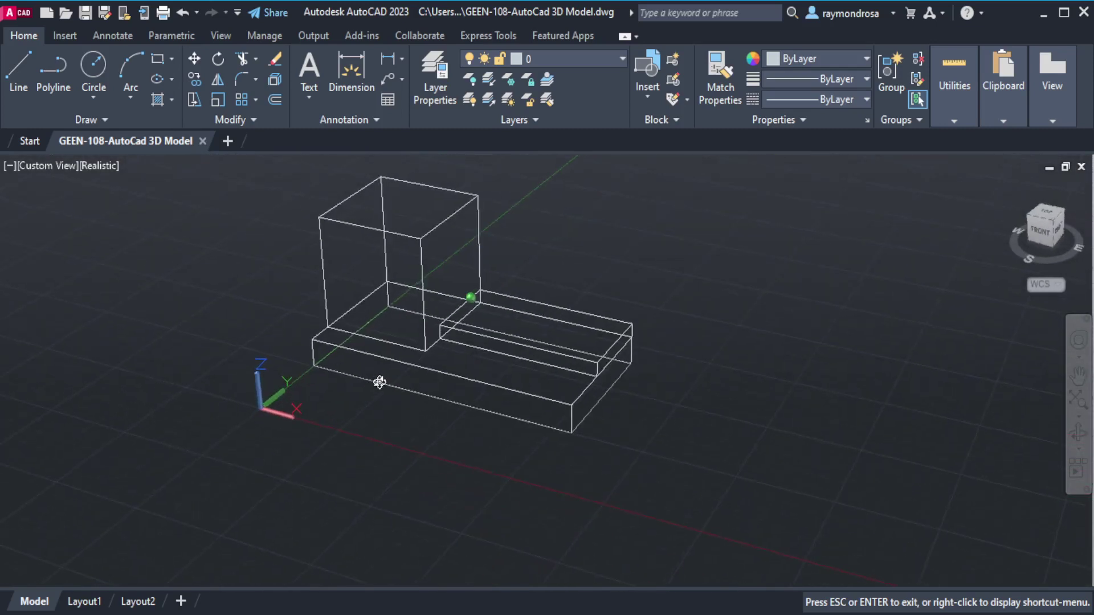